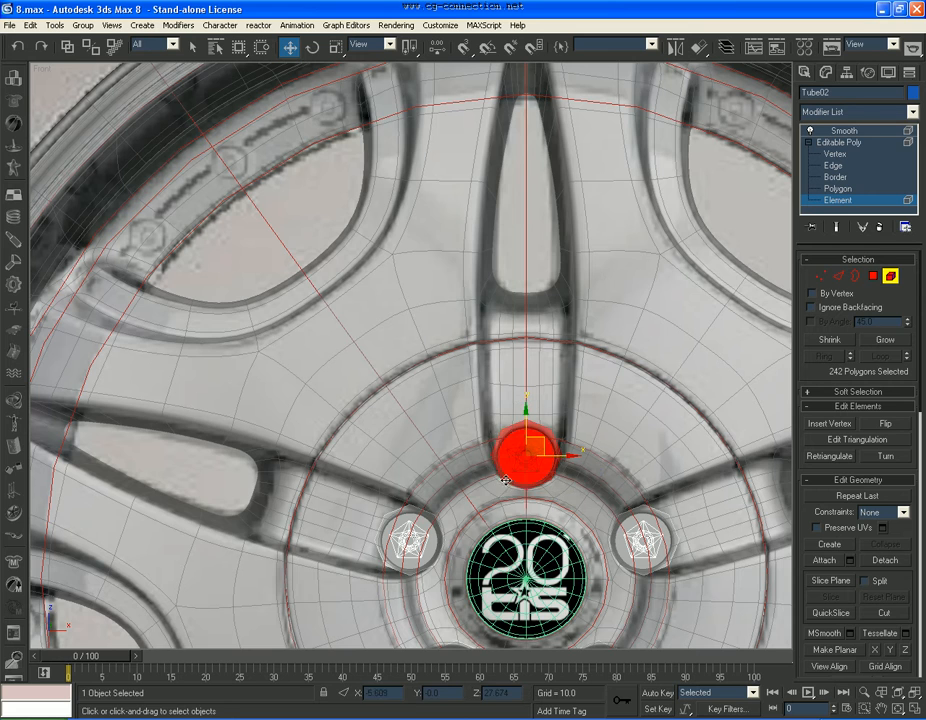
- Clone the top lug bolt as an element onto the rivet shown in the reference image above the upper-left wheel opening
{"action": "middle_click_drag", "start_coordinate": [532, 463], "coordinate": [571, 556]}
{"action": "mouse_move", "coordinate": [585, 537]}
{"action": "left_mouse_down", "text": "shift"}
{"action": "mouse_move", "coordinate": [373, 174]}
{"action": "mouse_move", "coordinate": [388, 189]}
{"action": "left_mouse_up", "text": "shift"}
{"action": "left_click", "coordinate": [527, 354]}
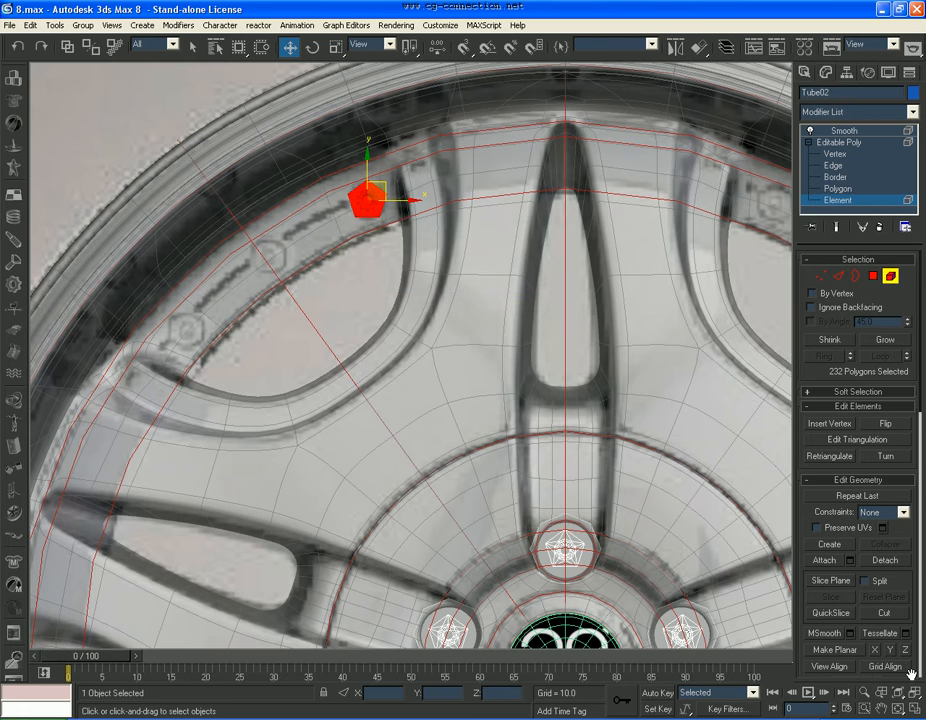
- Move the copied bolt forward along the Y axis in the Left view so it sits in front of the wheel
{"action": "key", "text": "alt+w"}
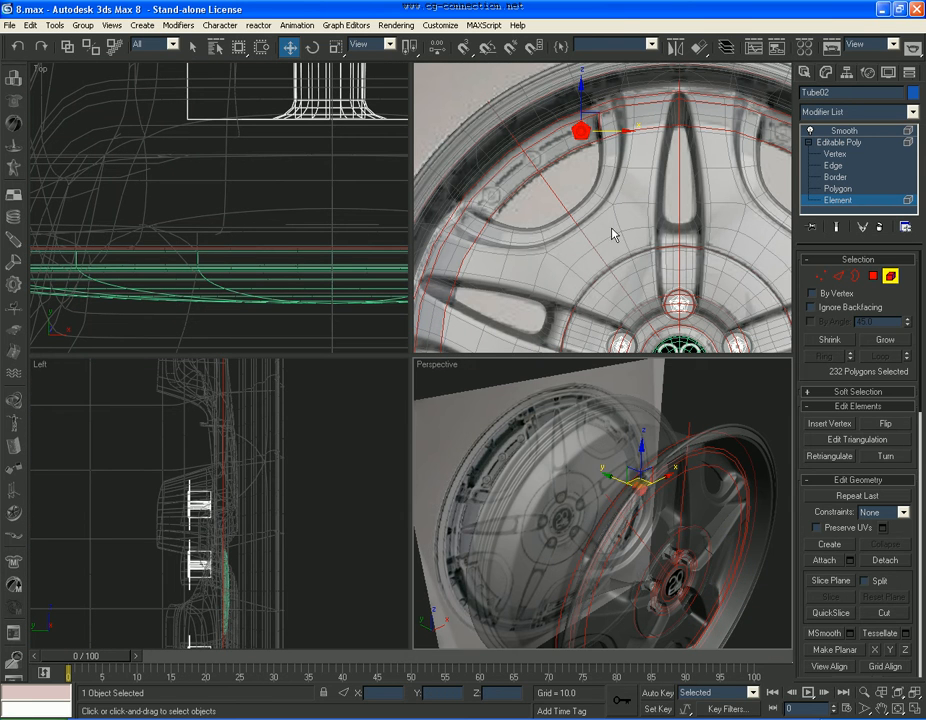
{"action": "right_click", "coordinate": [329, 474]}
{"action": "scroll", "coordinate": [254, 506], "scroll_direction": "down", "scroll_amount": 4}
{"action": "scroll", "coordinate": [248, 432], "scroll_direction": "up", "scroll_amount": 5}
{"action": "left_click_drag", "start_coordinate": [205, 477], "coordinate": [310, 467]}
{"action": "scroll", "coordinate": [565, 521], "scroll_direction": "up", "scroll_amount": 3}
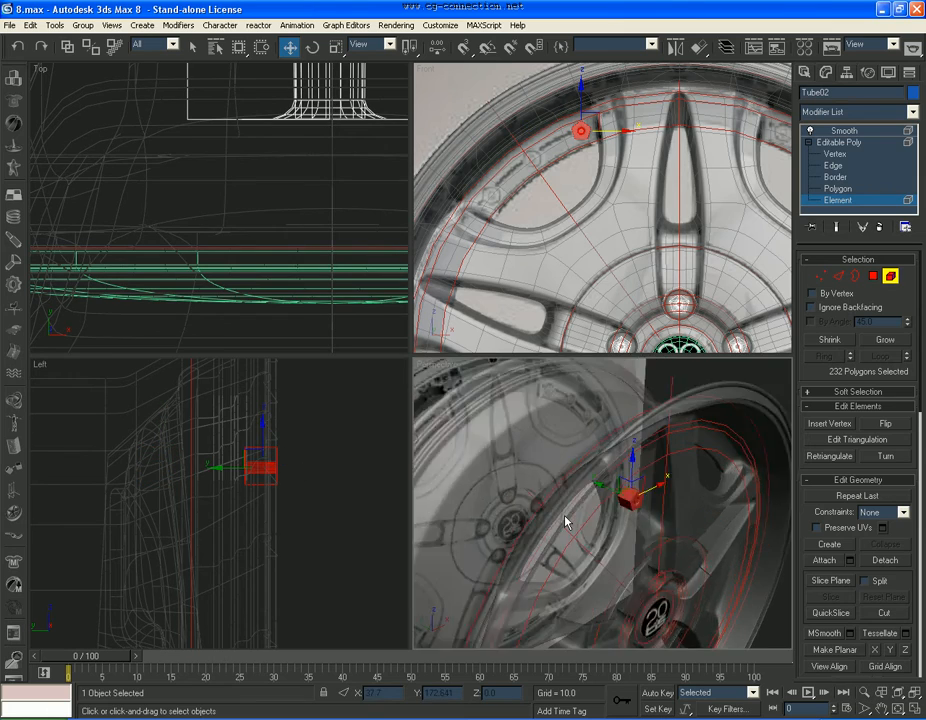
- Turn off see-through display for all objects and edged faces in the Perspective view, leaving the bolt object selected
{"action": "scroll", "coordinate": [565, 521], "scroll_direction": "up", "scroll_amount": 2}
{"action": "left_click", "coordinate": [893, 279]}
{"action": "key", "text": "ctrl+a"}
{"action": "key", "text": "alt+x"}
{"action": "scroll", "coordinate": [722, 90], "scroll_direction": "down", "scroll_amount": 2}
{"action": "left_click", "coordinate": [666, 120]}
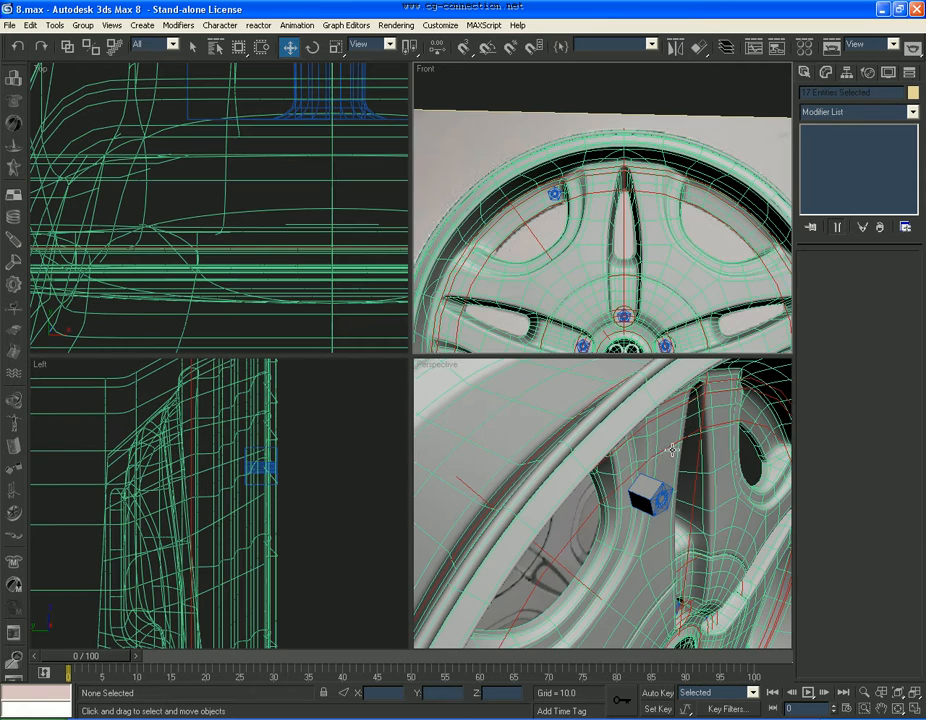
{"action": "left_click", "coordinate": [700, 467]}
{"action": "key", "text": "F4"}
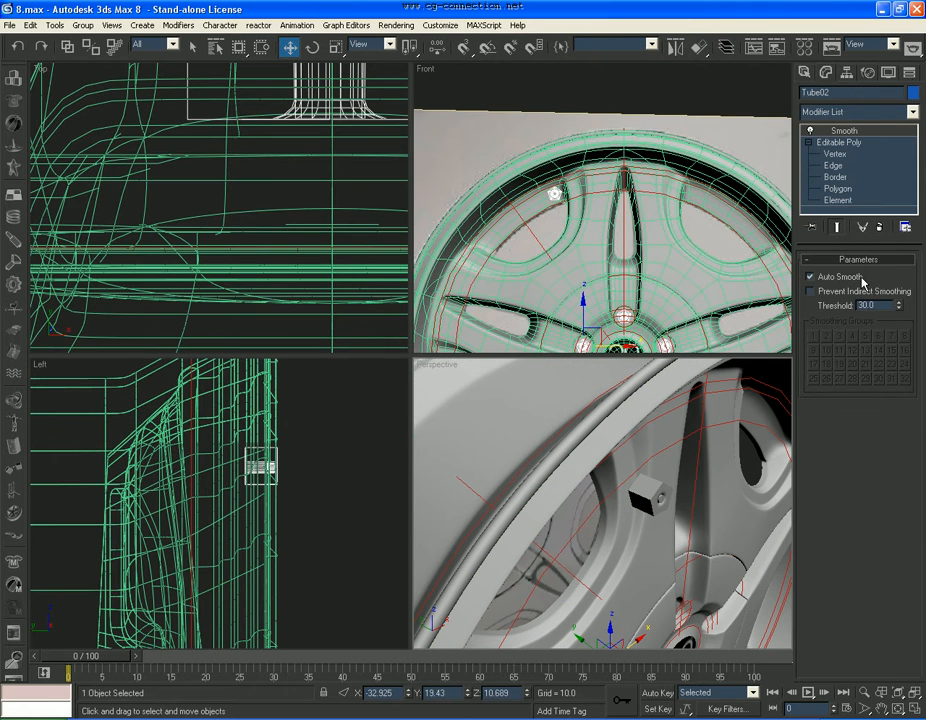
- Move the copied bolt element back along the Y axis until it rests against the wheel's rim surface
{"action": "left_click", "coordinate": [840, 200]}
{"action": "left_click_drag", "start_coordinate": [301, 471], "coordinate": [186, 470]}
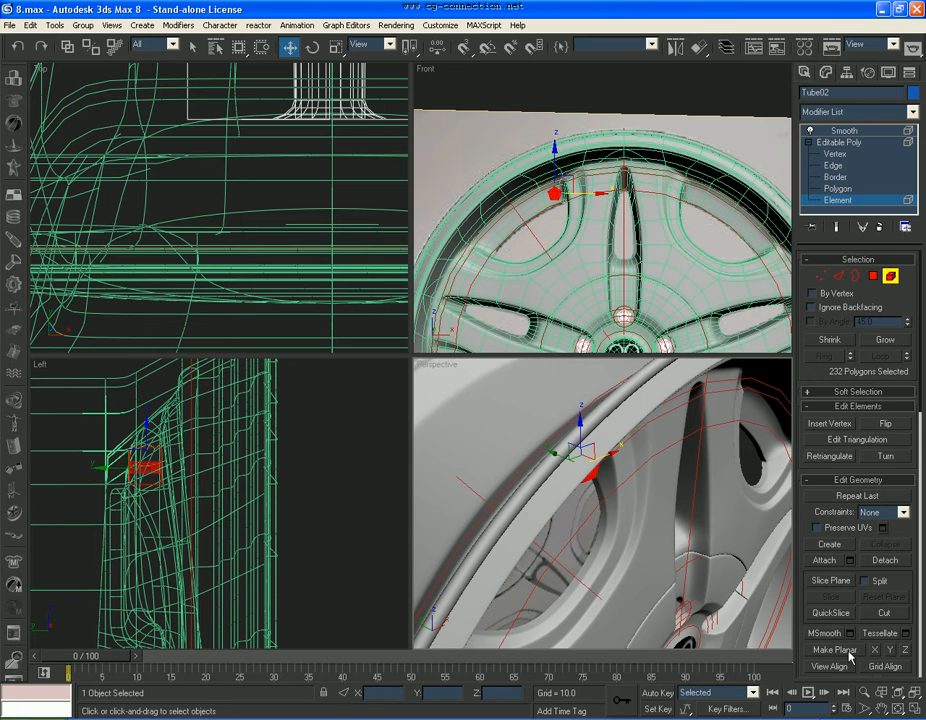
{"action": "middle_click_drag", "start_coordinate": [612, 506], "coordinate": [616, 512], "text": "alt"}
{"action": "middle_click_drag", "start_coordinate": [209, 511], "coordinate": [309, 523]}
{"action": "left_click_drag", "start_coordinate": [279, 479], "coordinate": [251, 476]}
{"action": "left_click", "coordinate": [392, 410]}
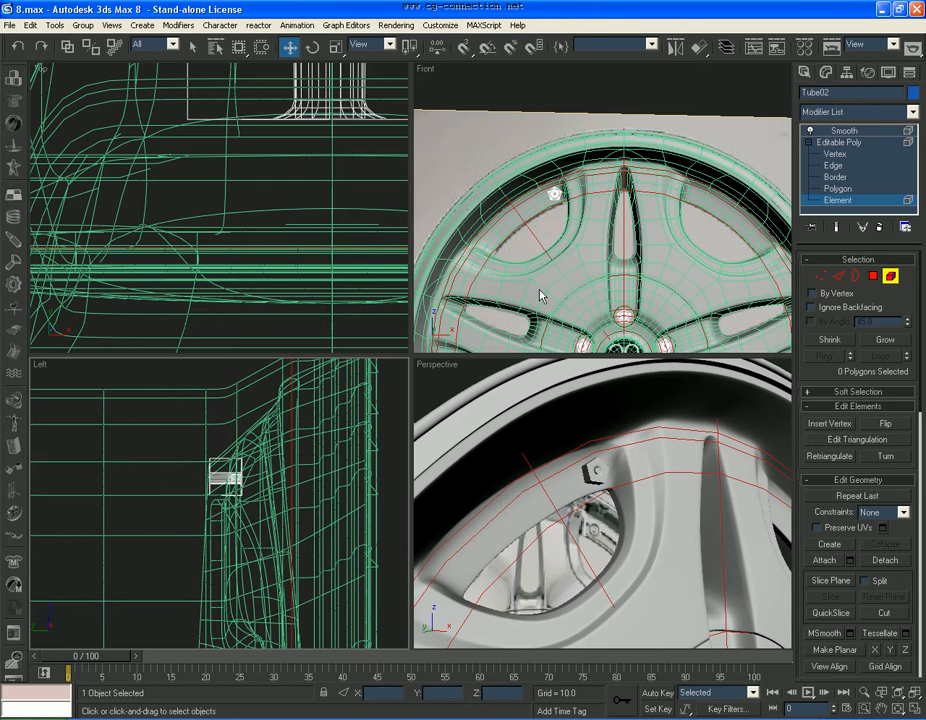
- Select the copied bolt's polygons, excluding the front faces around its hole
{"action": "scroll", "coordinate": [562, 188], "scroll_direction": "up", "scroll_amount": 8}
{"action": "middle_click_drag", "start_coordinate": [563, 246], "coordinate": [632, 195]}
{"action": "left_click", "coordinate": [871, 278]}
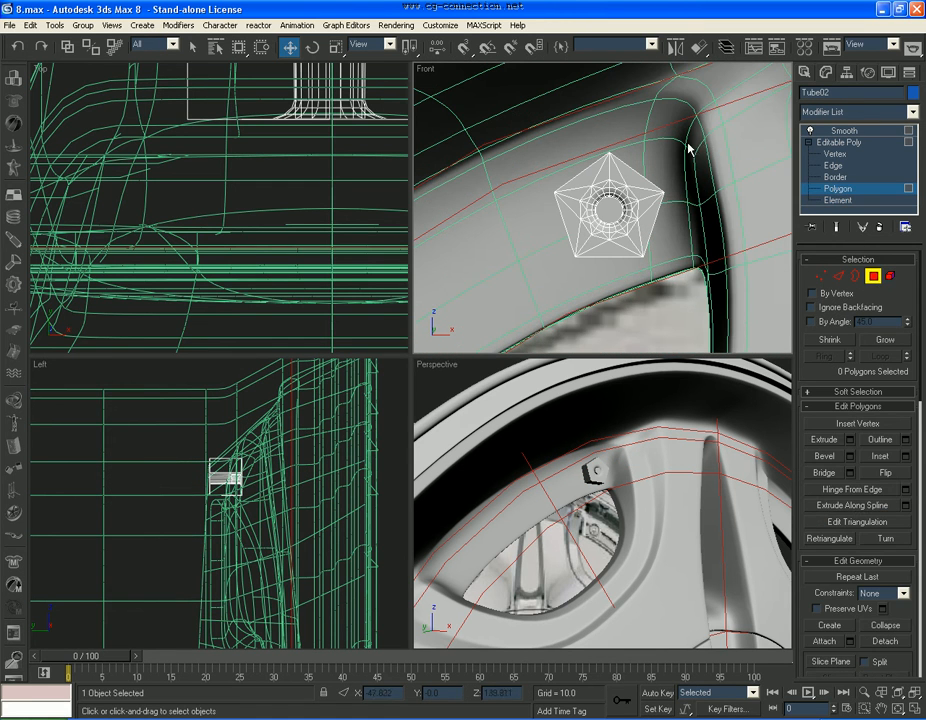
{"action": "scroll", "coordinate": [700, 127], "scroll_direction": "up", "scroll_amount": 2}
{"action": "key", "text": "ctrl+a"}
{"action": "left_click", "coordinate": [577, 163], "text": "alt"}
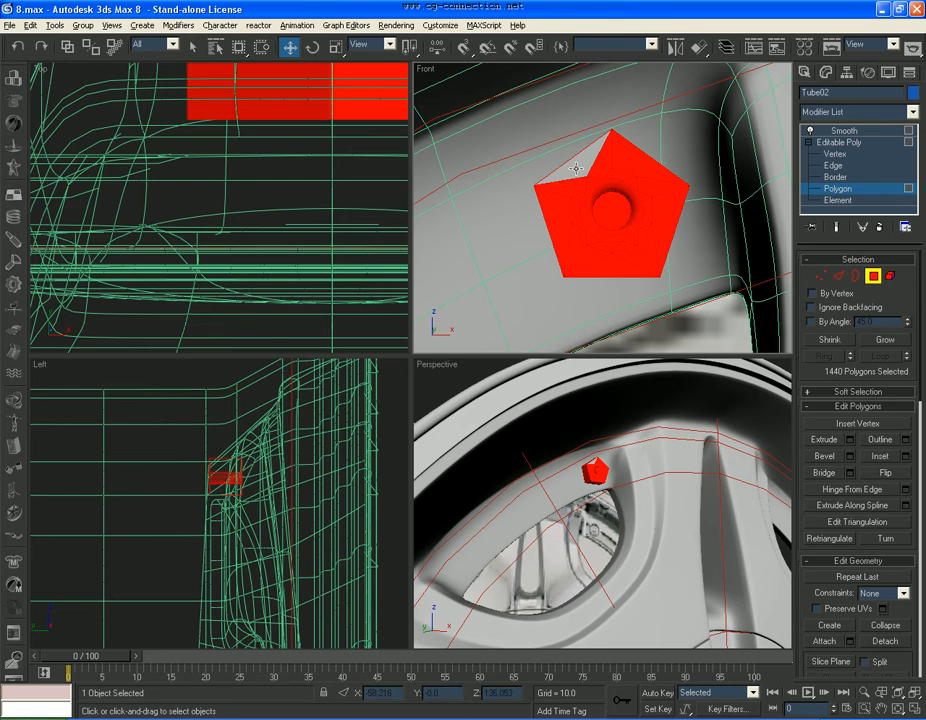
{"action": "left_click_drag", "start_coordinate": [649, 237], "coordinate": [660, 193], "text": "alt"}
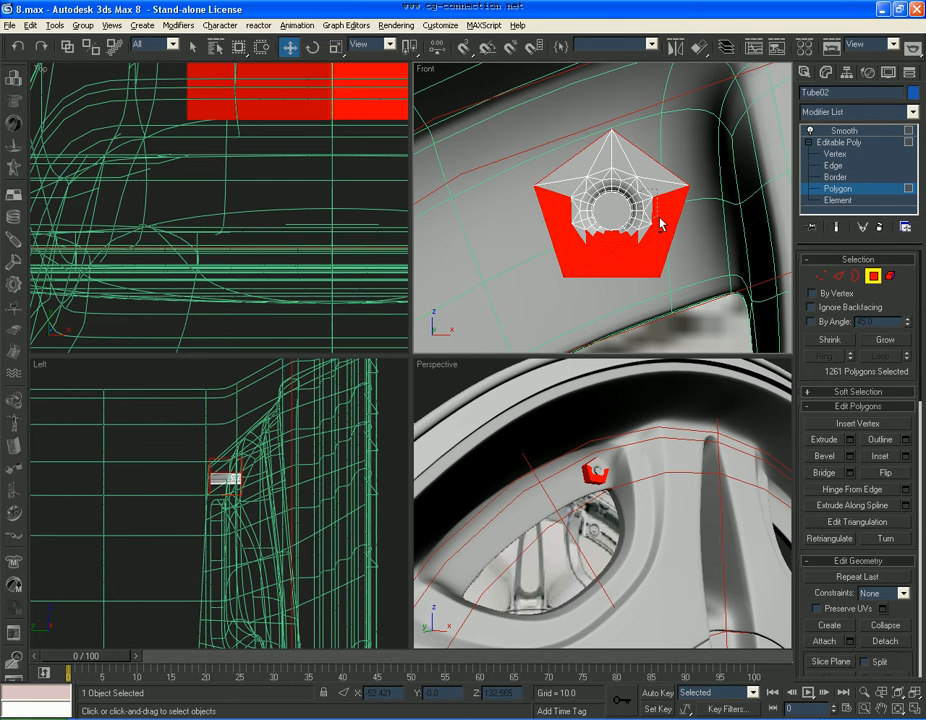
{"action": "left_click", "coordinate": [661, 217], "text": "alt"}
{"action": "left_click_drag", "start_coordinate": [582, 268], "coordinate": [585, 263], "text": "alt"}
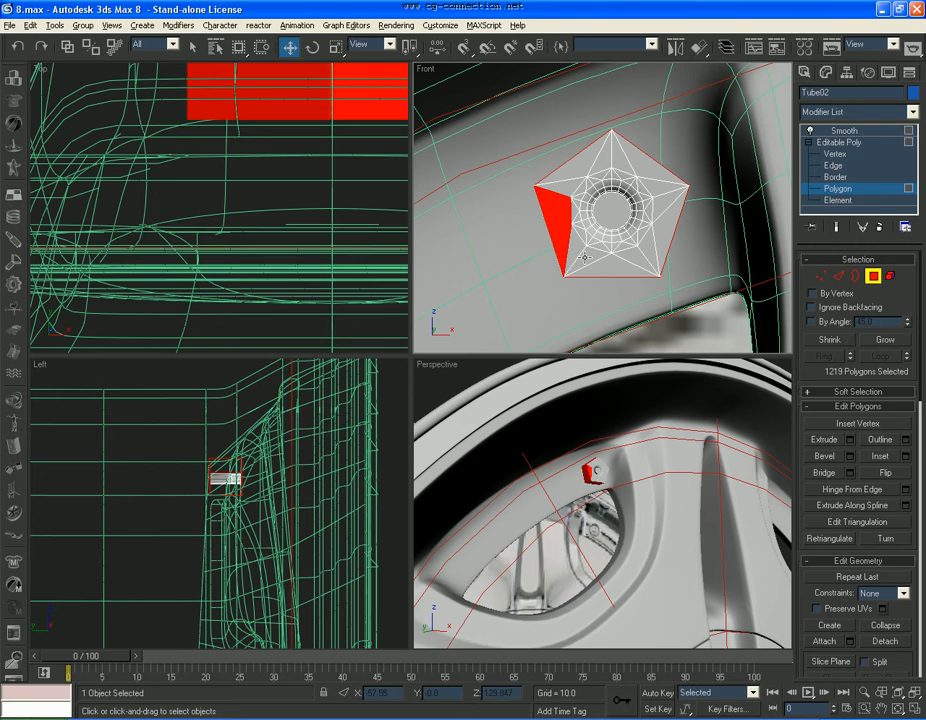
{"action": "left_click", "coordinate": [571, 242], "text": "alt"}
- Apply MSmooth twice to the selected bolt polygons to round the pentagonal outline
{"action": "scroll", "coordinate": [891, 593], "scroll_direction": "down", "scroll_amount": 3}
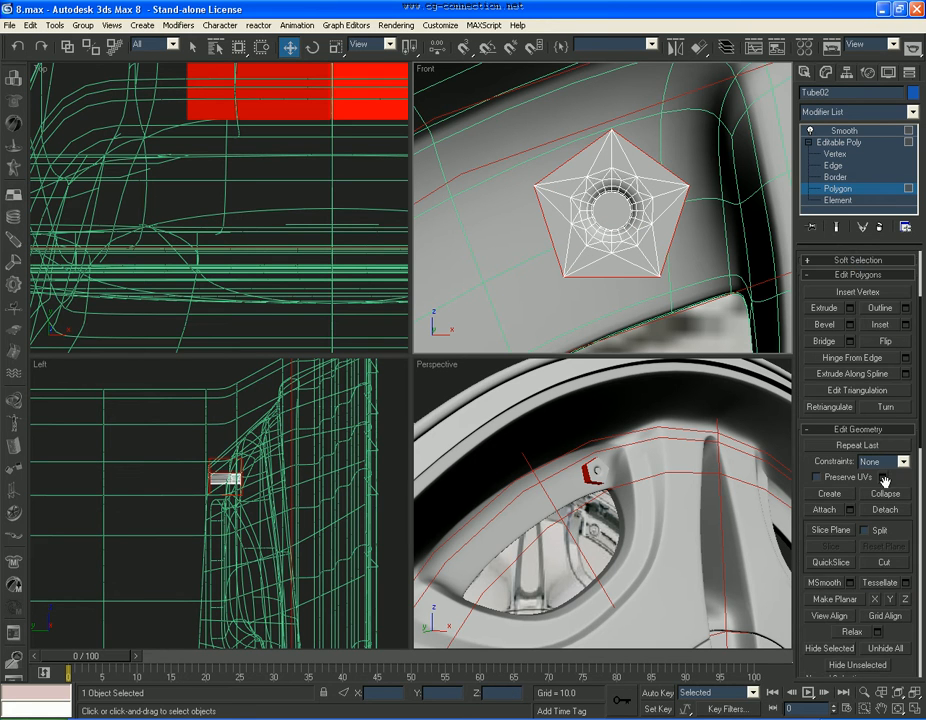
{"action": "scroll", "coordinate": [902, 545], "scroll_direction": "down", "scroll_amount": 1}
{"action": "left_click", "coordinate": [818, 551]}
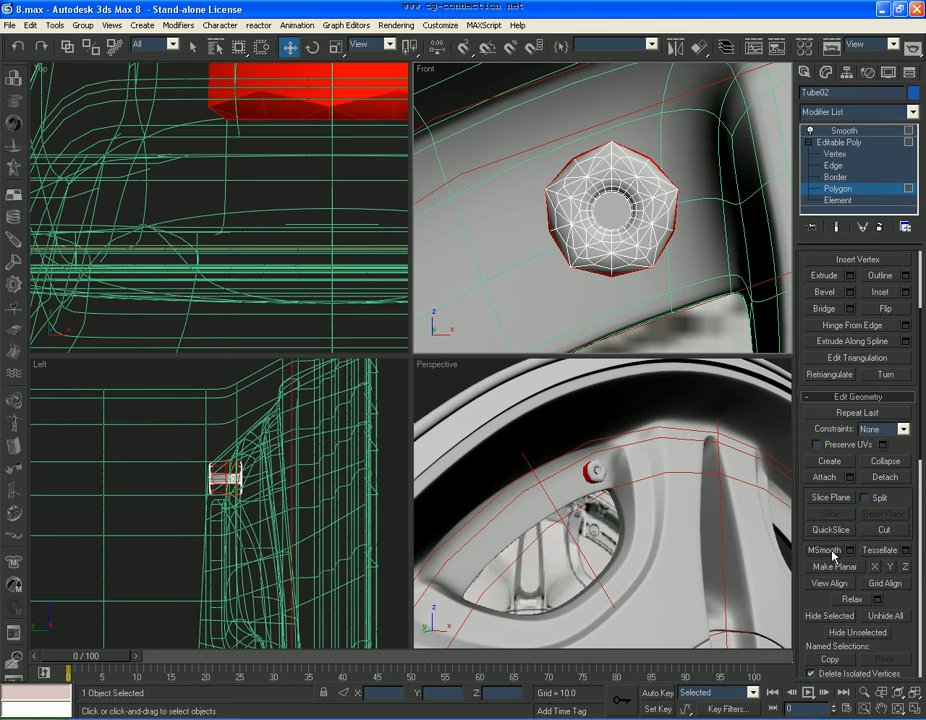
{"action": "left_click", "coordinate": [811, 555]}
{"action": "left_click", "coordinate": [672, 554]}
{"action": "scroll", "coordinate": [630, 503], "scroll_direction": "up", "scroll_amount": 3}
{"action": "middle_click_drag", "start_coordinate": [630, 503], "coordinate": [634, 516]}
{"action": "scroll", "coordinate": [636, 520], "scroll_direction": "up", "scroll_amount": 3}
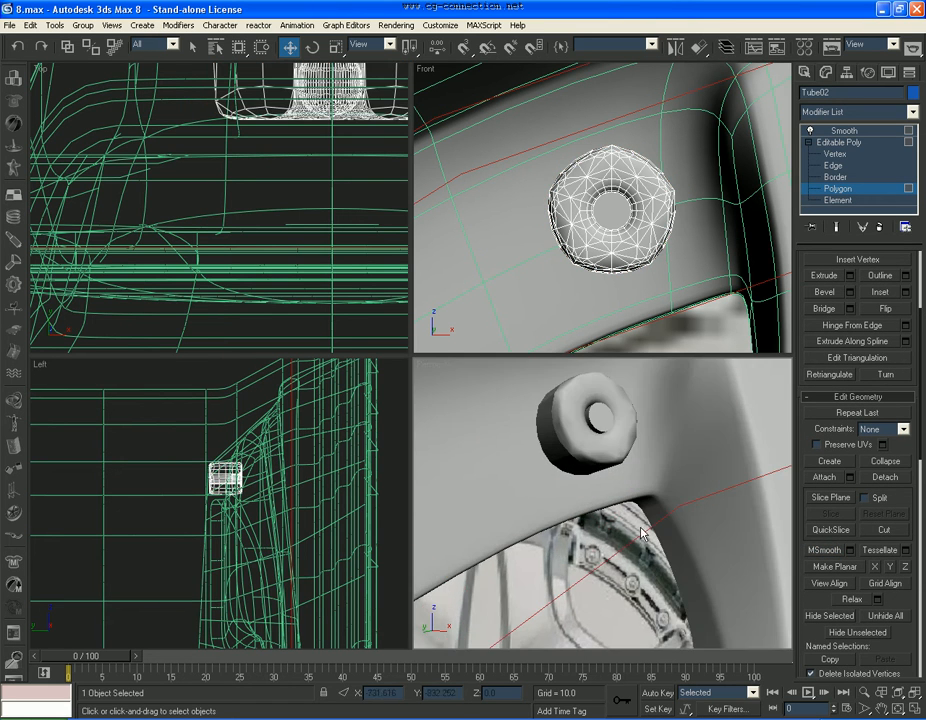
- Select only the front polygons of the rounded bolt's outer ring element, excluding the rear ones
{"action": "left_click", "coordinate": [834, 154]}
{"action": "scroll", "coordinate": [272, 495], "scroll_direction": "up", "scroll_amount": 7}
{"action": "left_click_drag", "start_coordinate": [310, 410], "coordinate": [297, 452]}
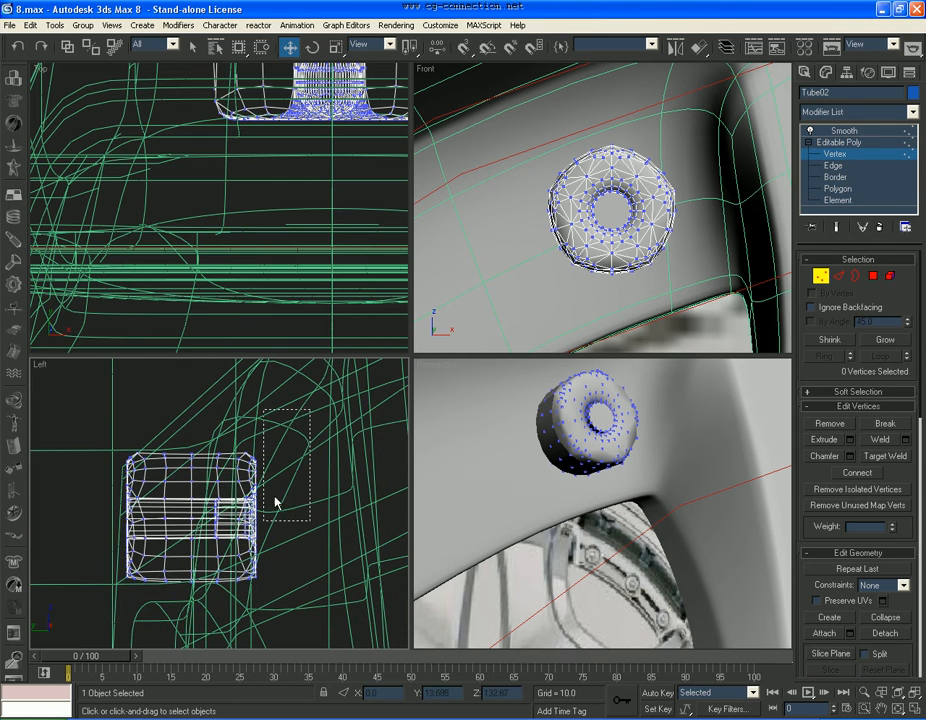
{"action": "left_click_drag", "start_coordinate": [209, 607], "coordinate": [219, 602]}
{"action": "right_click", "coordinate": [586, 244]}
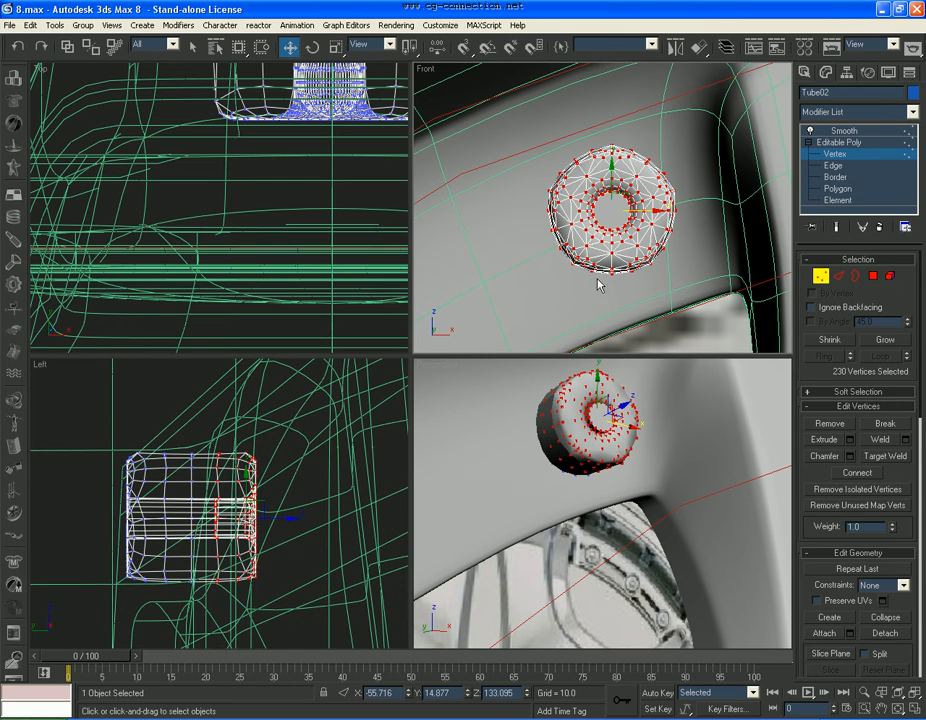
{"action": "left_click", "coordinate": [891, 277]}
{"action": "left_click", "coordinate": [614, 207]}
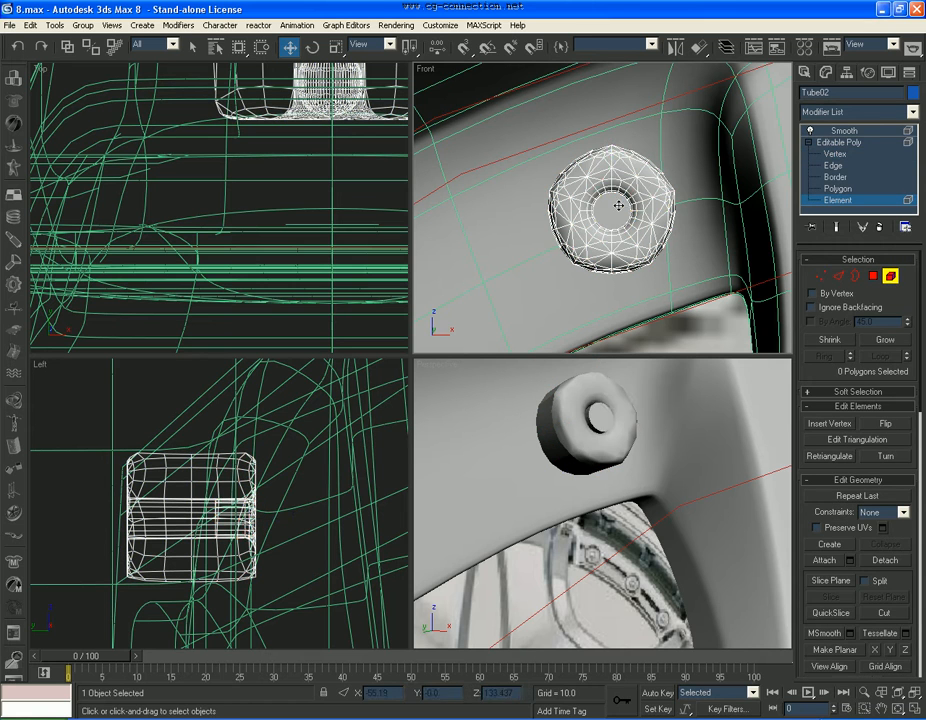
{"action": "left_click", "coordinate": [677, 231]}
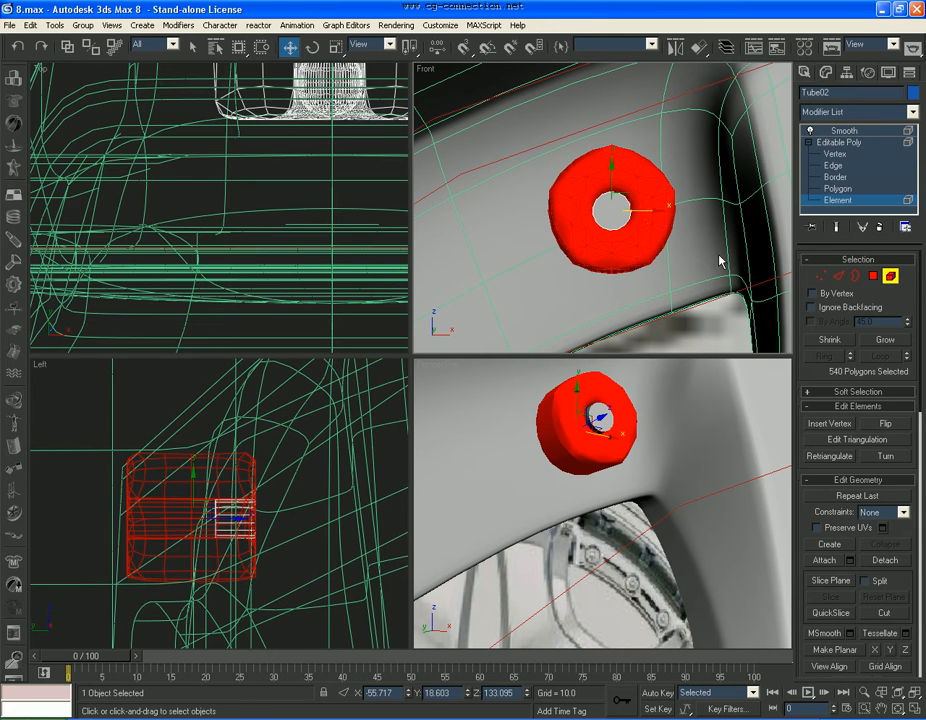
{"action": "left_click", "coordinate": [875, 281]}
{"action": "left_click_drag", "start_coordinate": [112, 399], "coordinate": [178, 607], "text": "alt"}
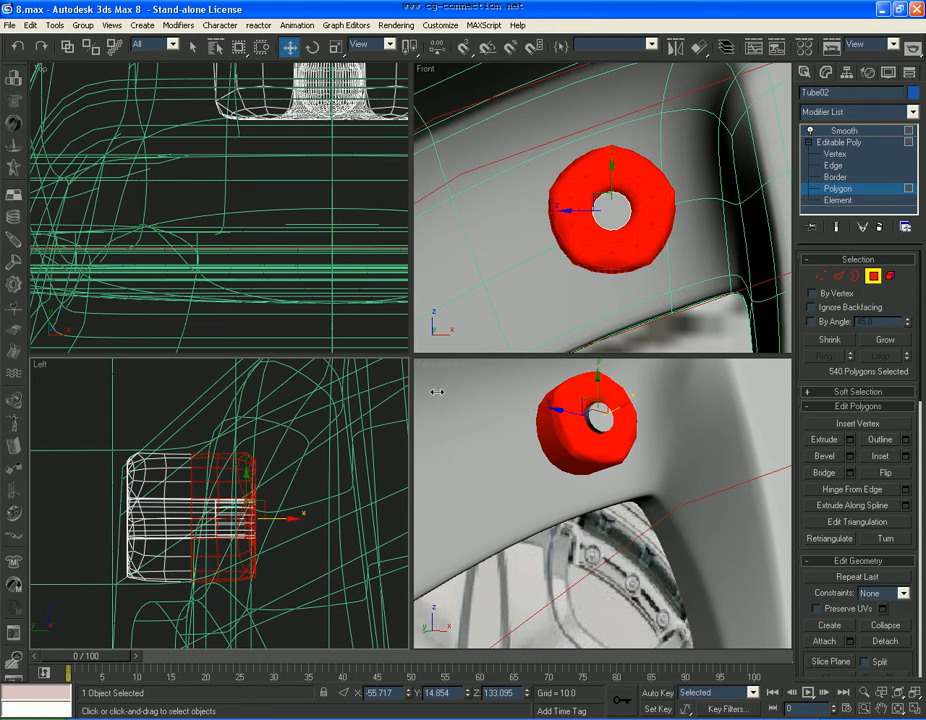
{"action": "left_click_drag", "start_coordinate": [180, 537], "coordinate": [203, 672], "text": "alt"}
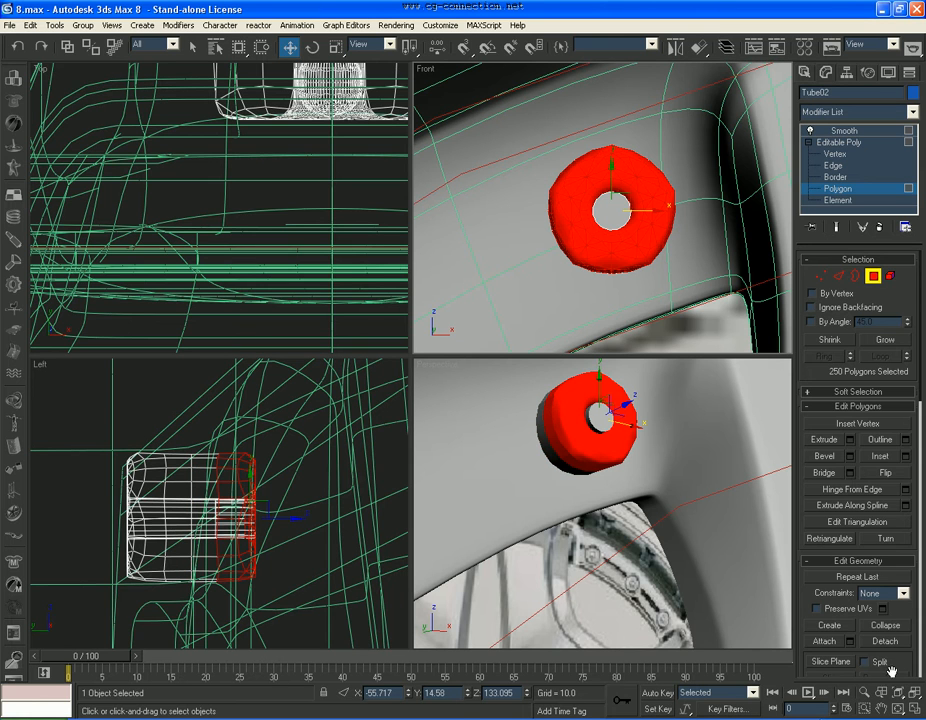
- Flatten the ring's front polygons with View Align in the Front view and shift them slightly outward
{"action": "left_click_drag", "start_coordinate": [864, 651], "coordinate": [864, 537]}
{"action": "right_click", "coordinate": [568, 256]}
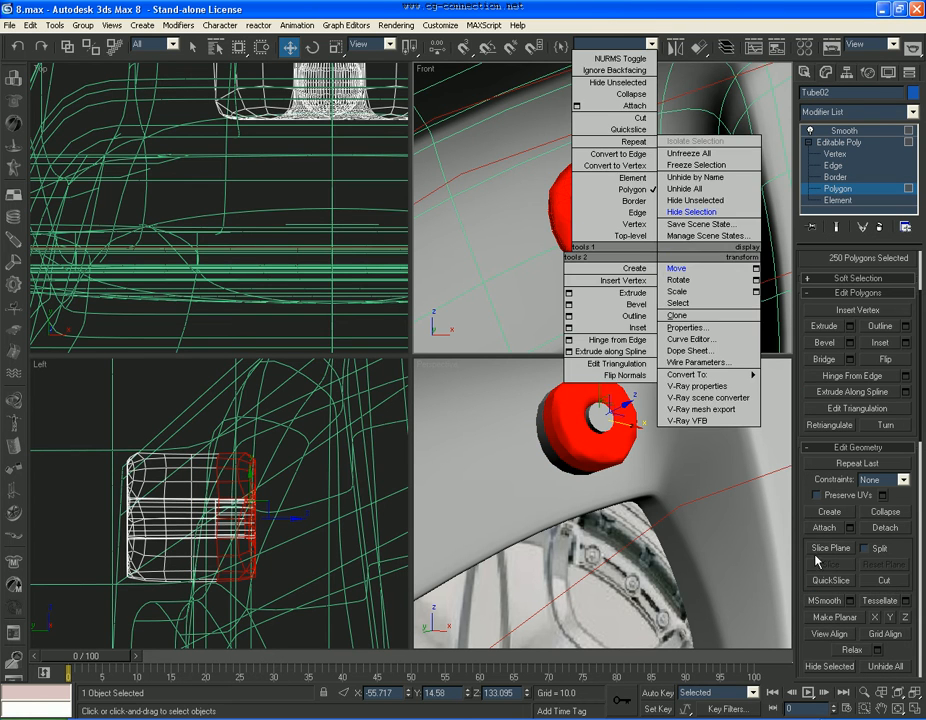
{"action": "left_click", "coordinate": [830, 636]}
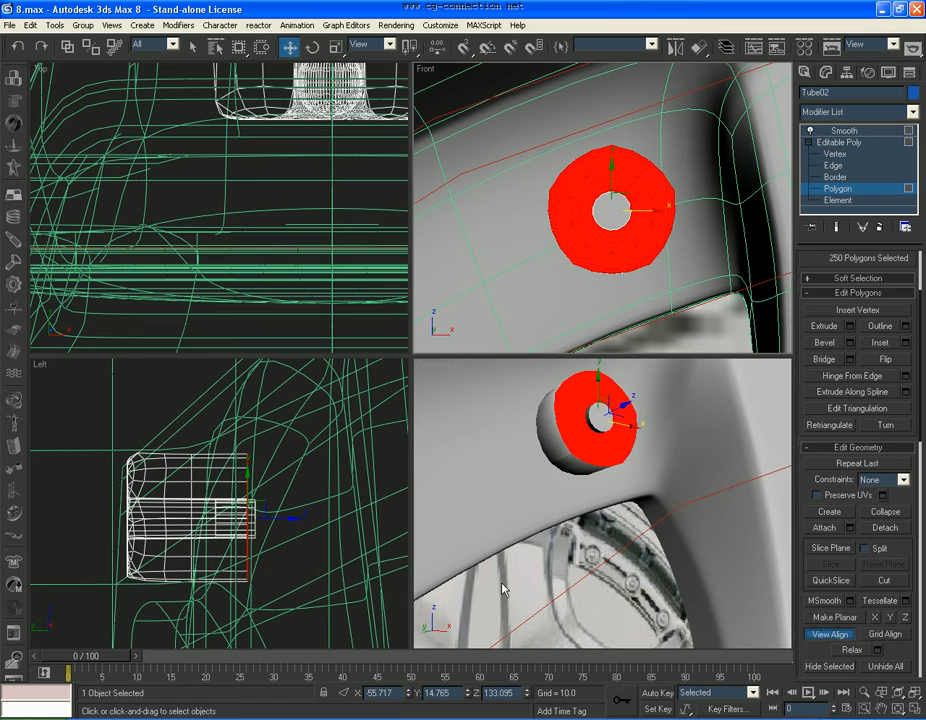
{"action": "left_click_drag", "start_coordinate": [285, 519], "coordinate": [293, 519]}
- Select the ring's rear polygons and flatten them with View Align
{"action": "left_click_drag", "start_coordinate": [65, 407], "coordinate": [200, 598]}
{"action": "left_click_drag", "start_coordinate": [305, 396], "coordinate": [242, 630], "text": "alt"}
{"action": "key", "text": "5"}
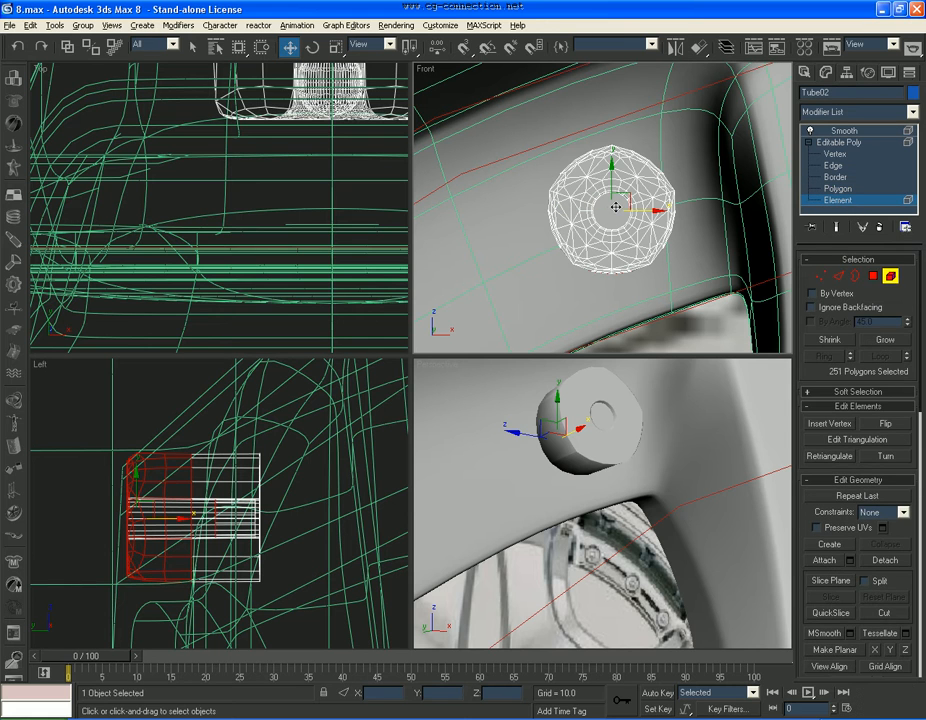
{"action": "key", "text": "4"}
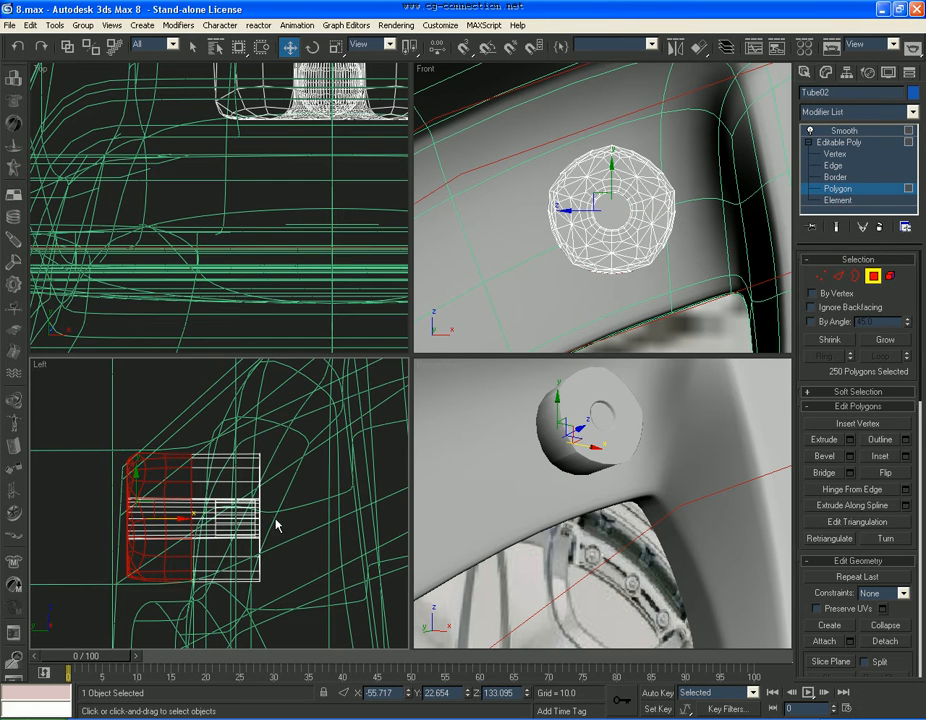
{"action": "left_click_drag", "start_coordinate": [898, 620], "coordinate": [898, 474]}
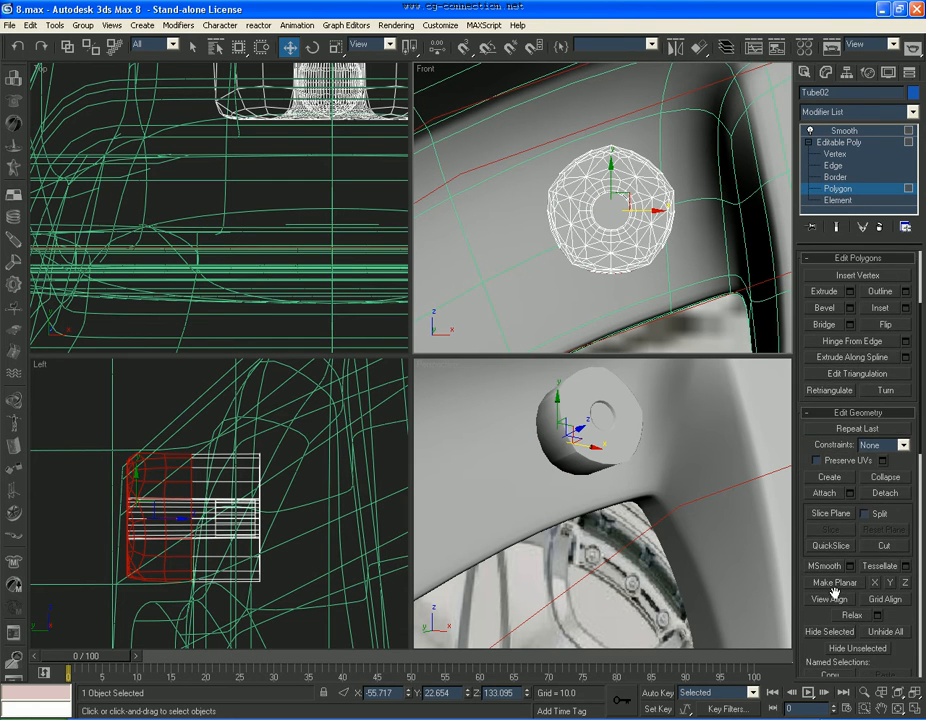
{"action": "left_click", "coordinate": [830, 599]}
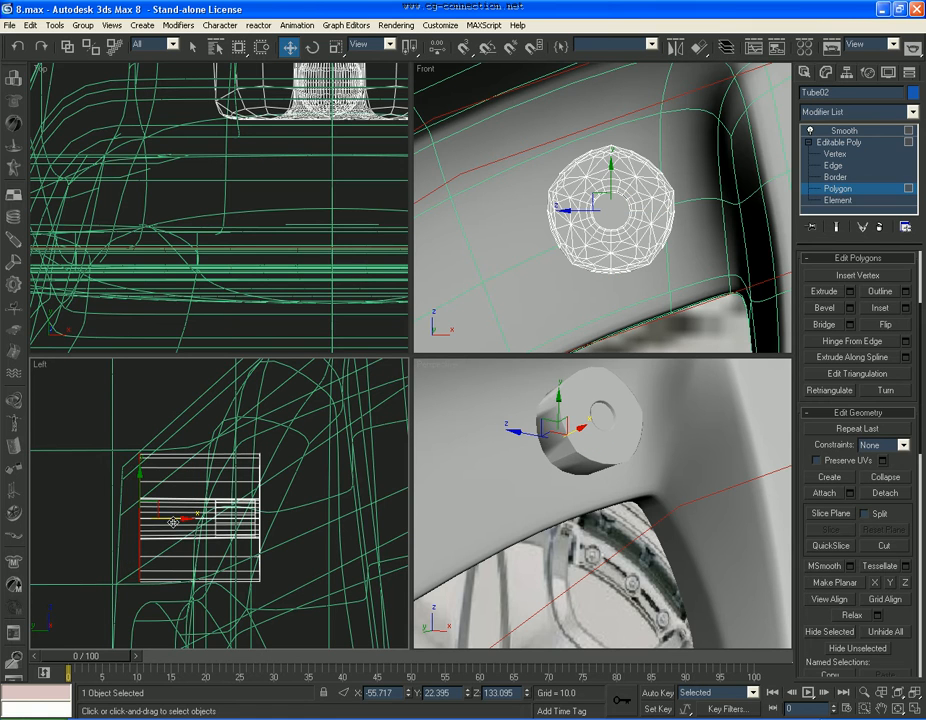
- Undo the flattening and polygon selection changes on the bolt ring
{"action": "left_click", "coordinate": [551, 498]}
{"action": "middle_click_drag", "start_coordinate": [553, 500], "coordinate": [552, 563]}
{"action": "key", "text": "ctrl+z"}
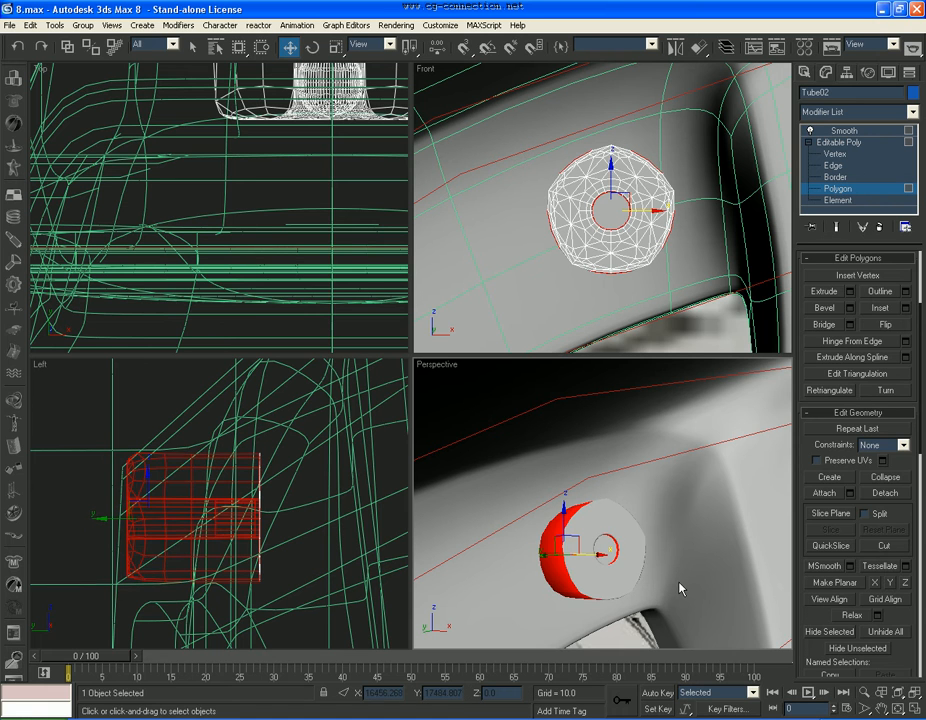
{"action": "left_click", "coordinate": [679, 589]}
{"action": "key", "text": "ctrl+z"}
{"action": "key", "text": "ctrl+z"}
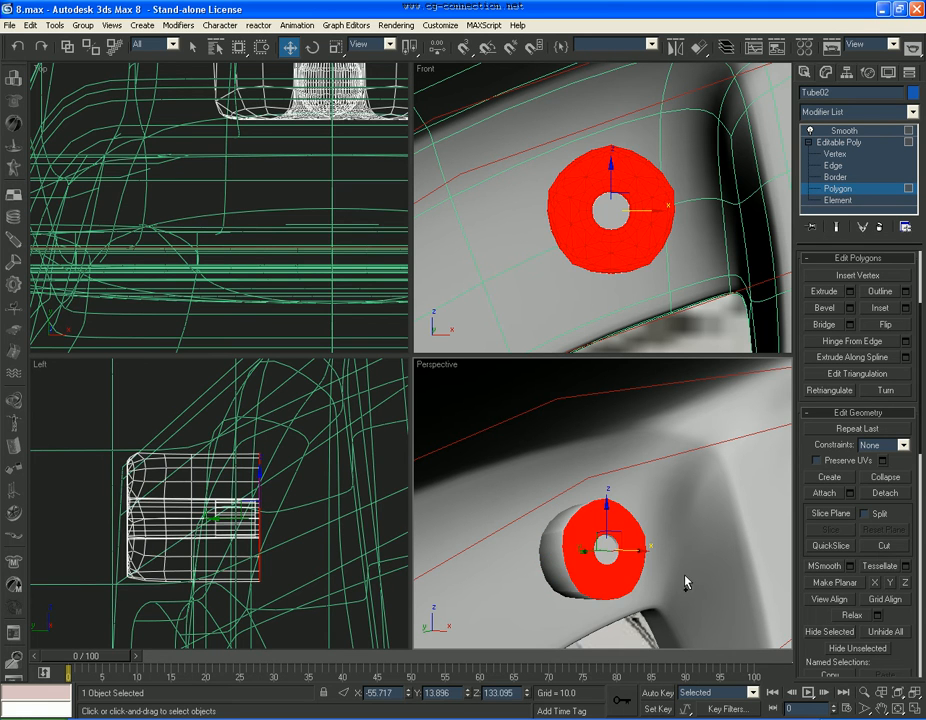
- Leave polygon editing and hide the wheel and bolt geometry to expose the rivet in the reference image
{"action": "left_click", "coordinate": [849, 190]}
{"action": "left_click", "coordinate": [855, 133]}
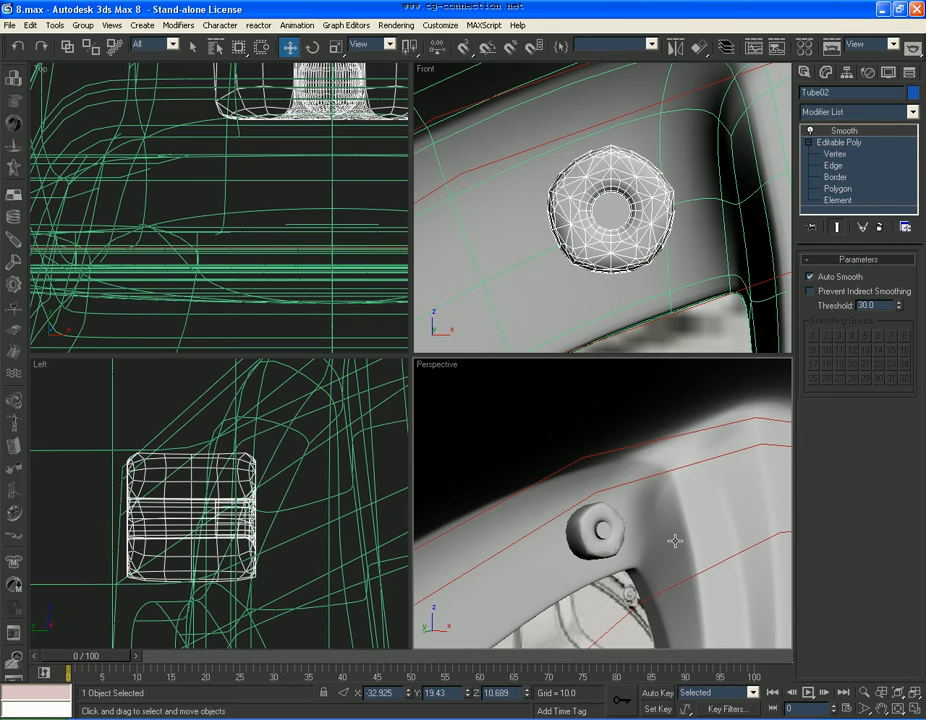
{"action": "left_click", "coordinate": [506, 432]}
{"action": "middle_click_drag", "start_coordinate": [600, 602], "coordinate": [592, 565], "text": "alt"}
{"action": "right_click", "coordinate": [660, 219]}
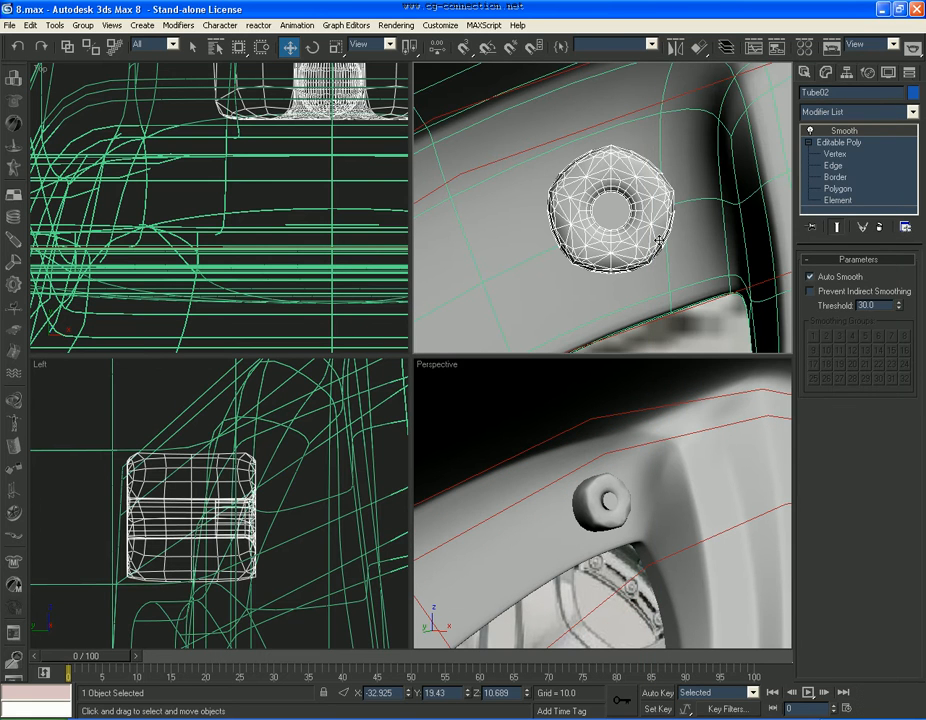
{"action": "left_click", "coordinate": [661, 269]}
{"action": "right_click", "coordinate": [658, 264]}
{"action": "left_click", "coordinate": [695, 227]}
{"action": "left_click", "coordinate": [647, 226]}
{"action": "key", "text": "Delete"}
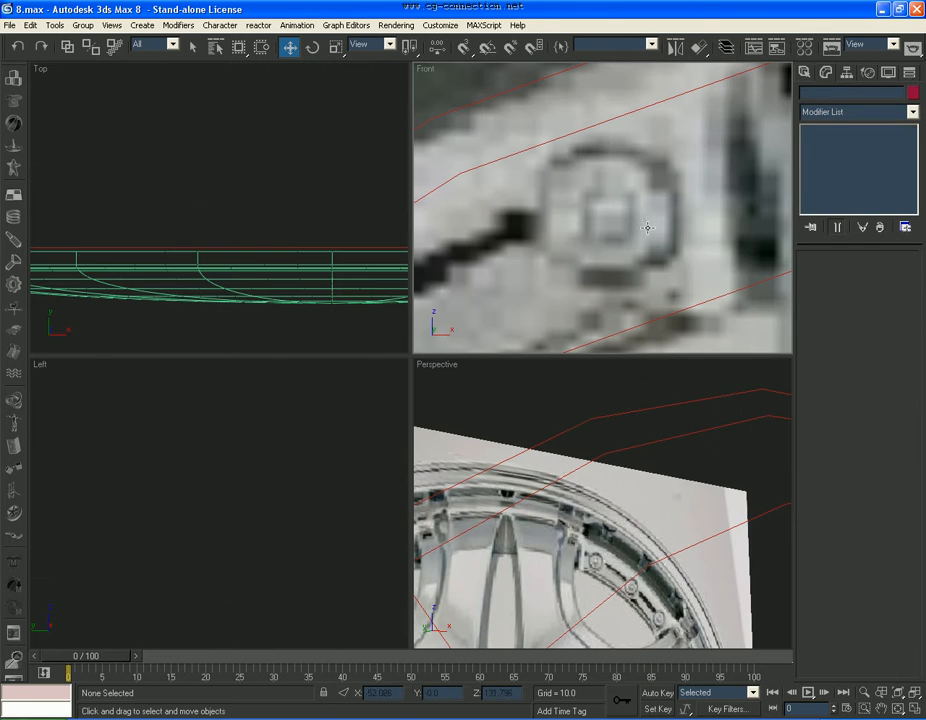
{"action": "left_click", "coordinate": [807, 74]}
{"action": "left_click", "coordinate": [831, 194]}
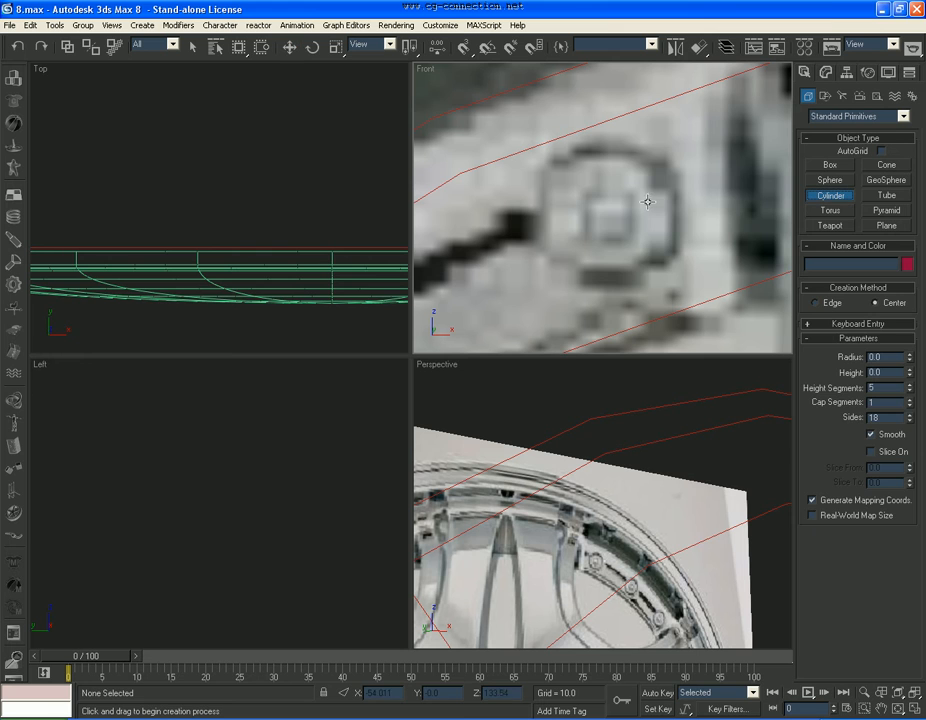
{"action": "left_click_drag", "start_coordinate": [604, 219], "coordinate": [616, 145]}
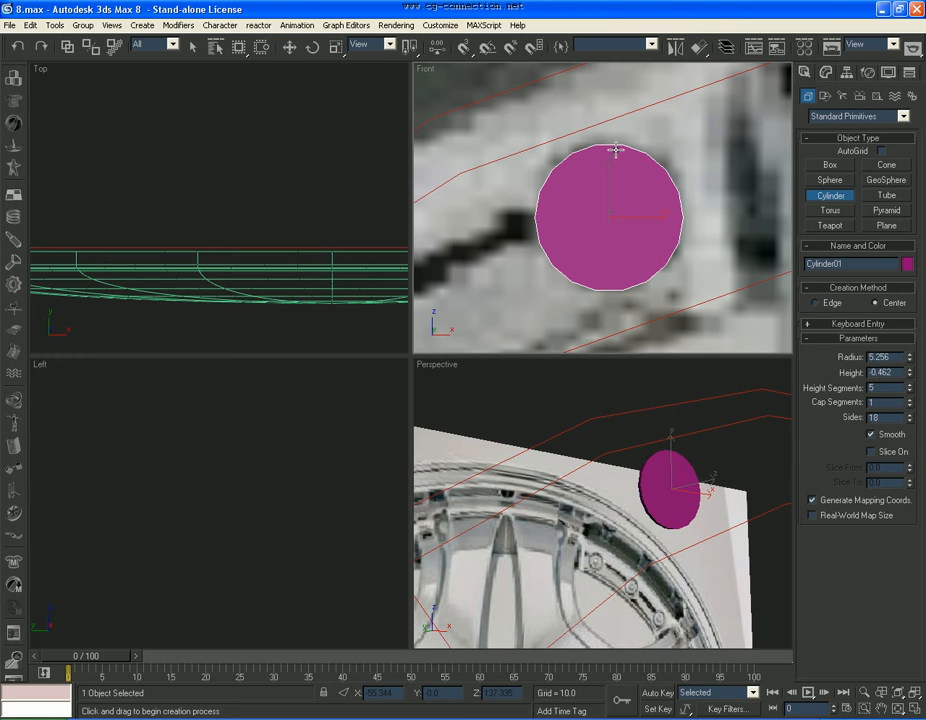
{"action": "right_click", "coordinate": [616, 148]}
- Create a tube over the reference rivet in the Front view, about 5.5 outer radius, 1.8 inner radius and 7.7 high
{"action": "left_click", "coordinate": [886, 195]}
{"action": "left_click_drag", "start_coordinate": [610, 217], "coordinate": [616, 155]}
{"action": "left_click", "coordinate": [617, 143]}
{"action": "left_click", "coordinate": [614, 192]}
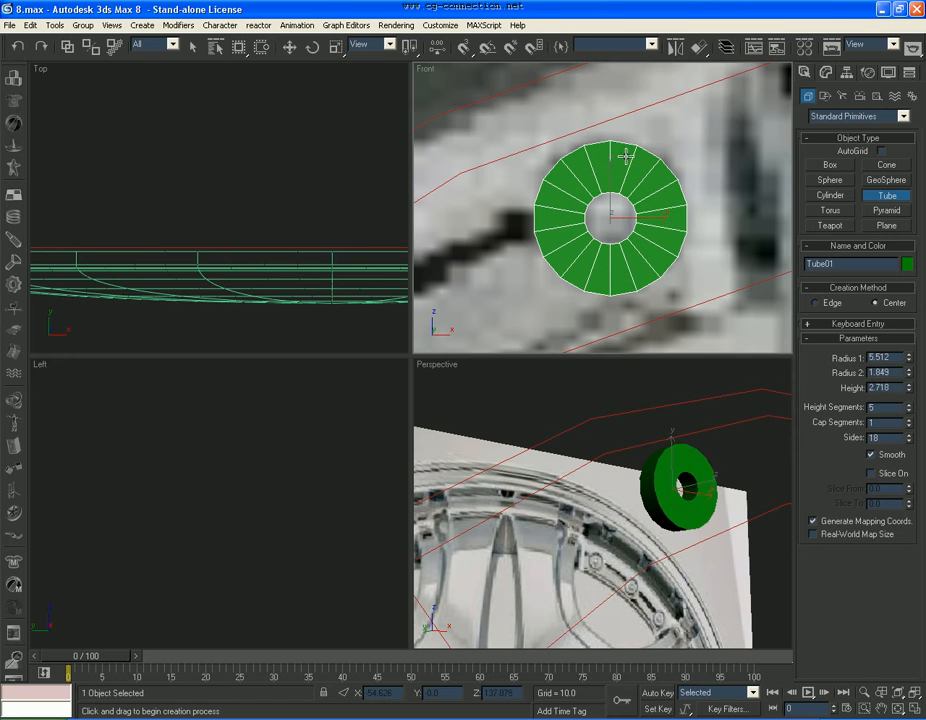
{"action": "left_click", "coordinate": [631, 85]}
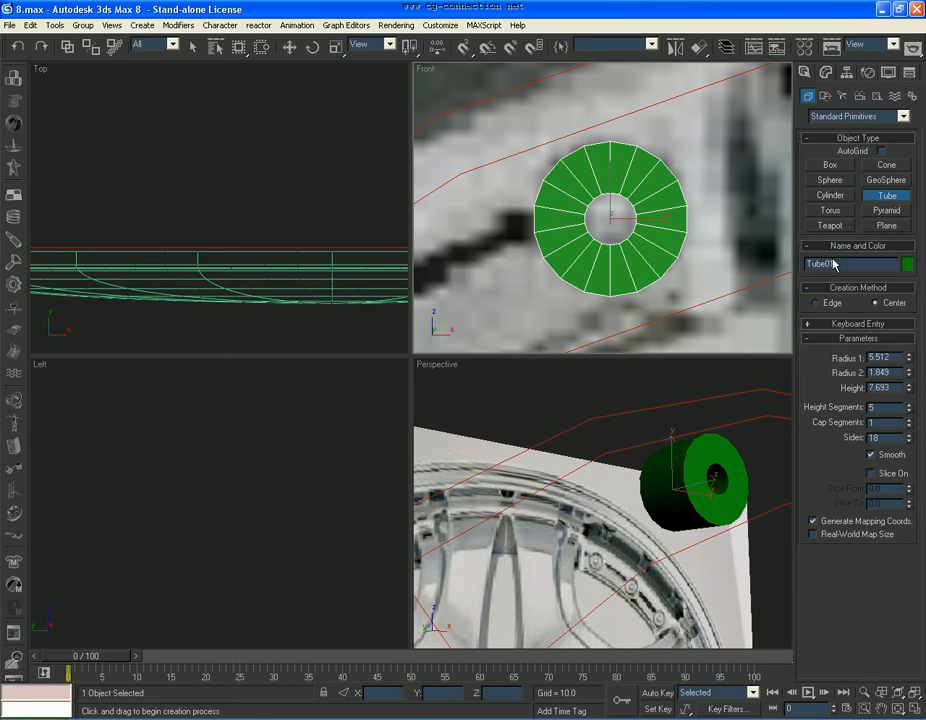
- Create a cylinder that fills the tube's centre hole, snapping its radius to the tube's inner edge
{"action": "left_click", "coordinate": [828, 197]}
{"action": "key", "text": "s"}
{"action": "left_click_drag", "start_coordinate": [594, 200], "coordinate": [621, 229]}
{"action": "right_click", "coordinate": [624, 217]}
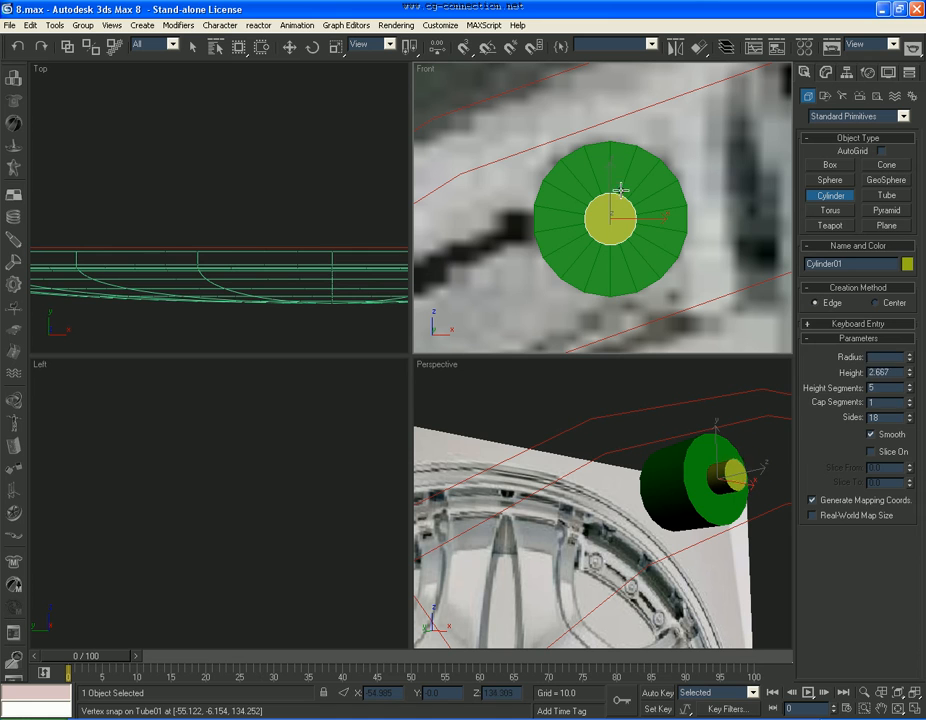
{"action": "right_click", "coordinate": [653, 235]}
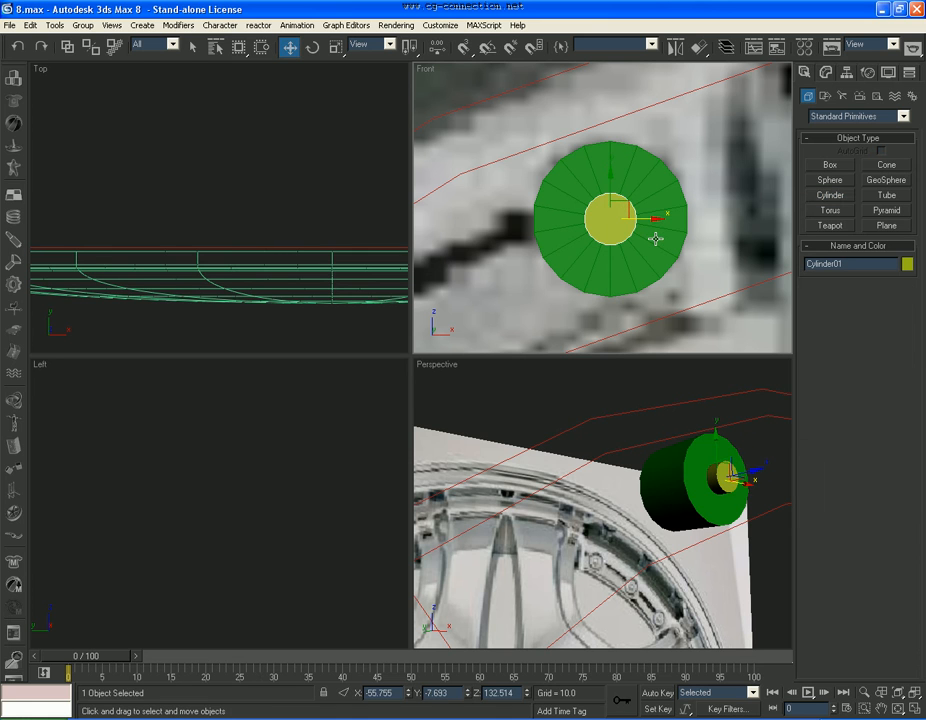
- Convert the tube to an editable poly and attach the centre cylinder to it
{"action": "left_click", "coordinate": [655, 238]}
{"action": "left_click", "coordinate": [826, 73]}
{"action": "right_click", "coordinate": [620, 222]}
{"action": "mouse_move", "coordinate": [690, 296]}
{"action": "left_click", "coordinate": [806, 310]}
{"action": "left_click", "coordinate": [824, 487]}
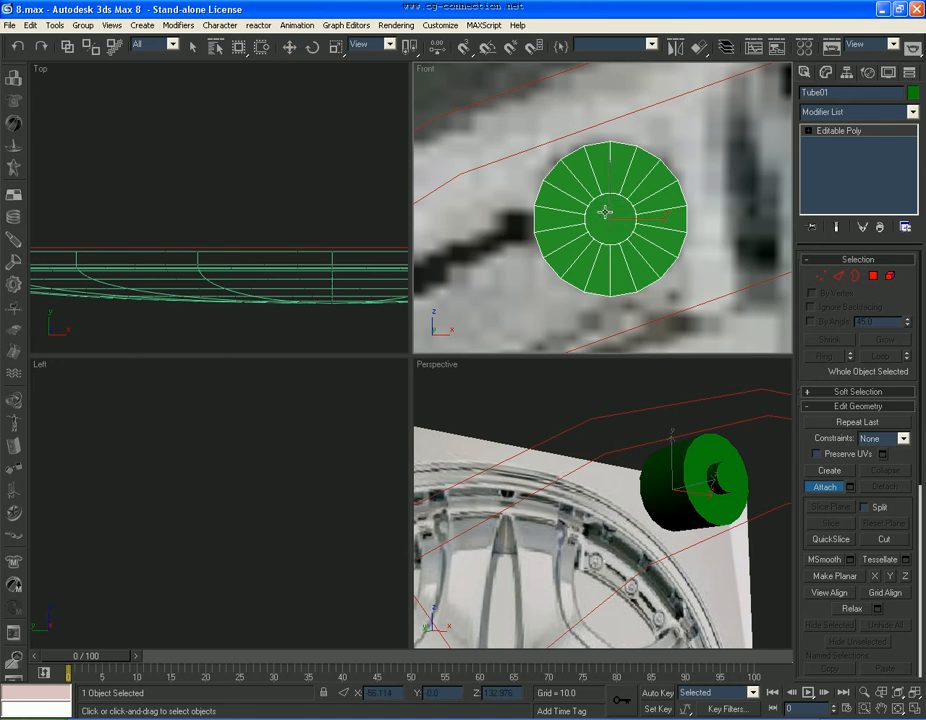
{"action": "left_click", "coordinate": [604, 212]}
{"action": "right_click", "coordinate": [604, 210]}
- Clone the bolt as elements onto the two neighbouring rivets of the reference image, forming a row of three
{"action": "scroll", "coordinate": [604, 210], "scroll_direction": "down", "scroll_amount": 5}
{"action": "left_click", "coordinate": [890, 277]}
{"action": "left_click", "coordinate": [620, 207]}
{"action": "middle_click_drag", "start_coordinate": [556, 258], "coordinate": [628, 199]}
{"action": "mouse_move", "coordinate": [695, 140]}
{"action": "left_mouse_down", "text": "shift"}
{"action": "mouse_move", "coordinate": [592, 194]}
{"action": "mouse_move", "coordinate": [516, 264]}
{"action": "left_mouse_up", "text": "shift"}
{"action": "left_click", "coordinate": [527, 355]}
{"action": "left_click", "coordinate": [526, 354]}
{"action": "scroll", "coordinate": [541, 344], "scroll_direction": "down", "scroll_amount": 6}
{"action": "left_click", "coordinate": [669, 242]}
{"action": "scroll", "coordinate": [655, 223], "scroll_direction": "up", "scroll_amount": 2}
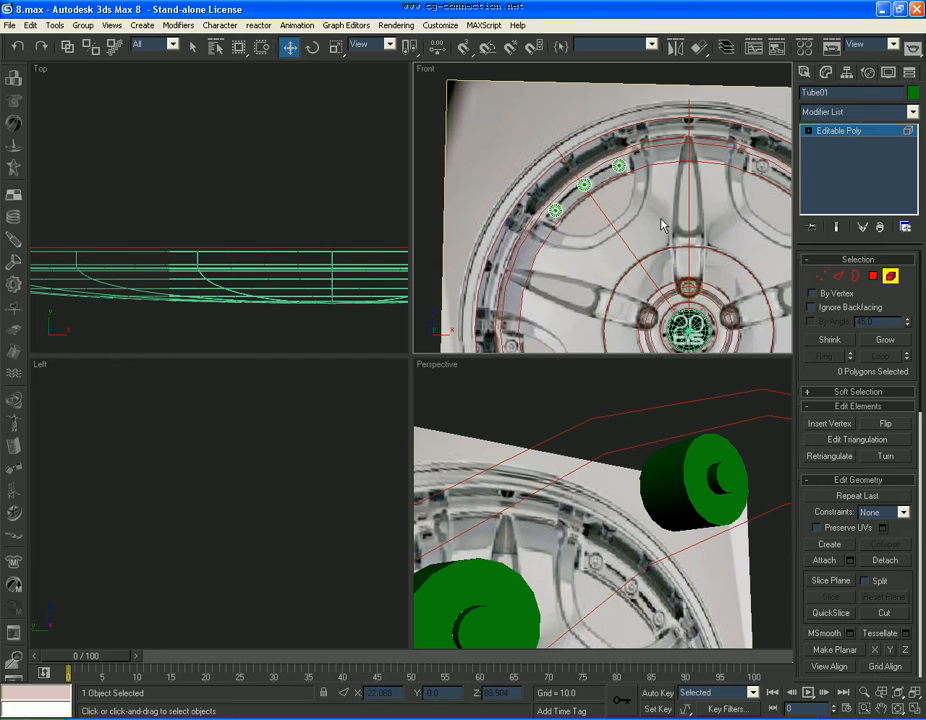
{"action": "key", "text": "alt+w"}
{"action": "middle_click_drag", "start_coordinate": [647, 449], "coordinate": [603, 375]}
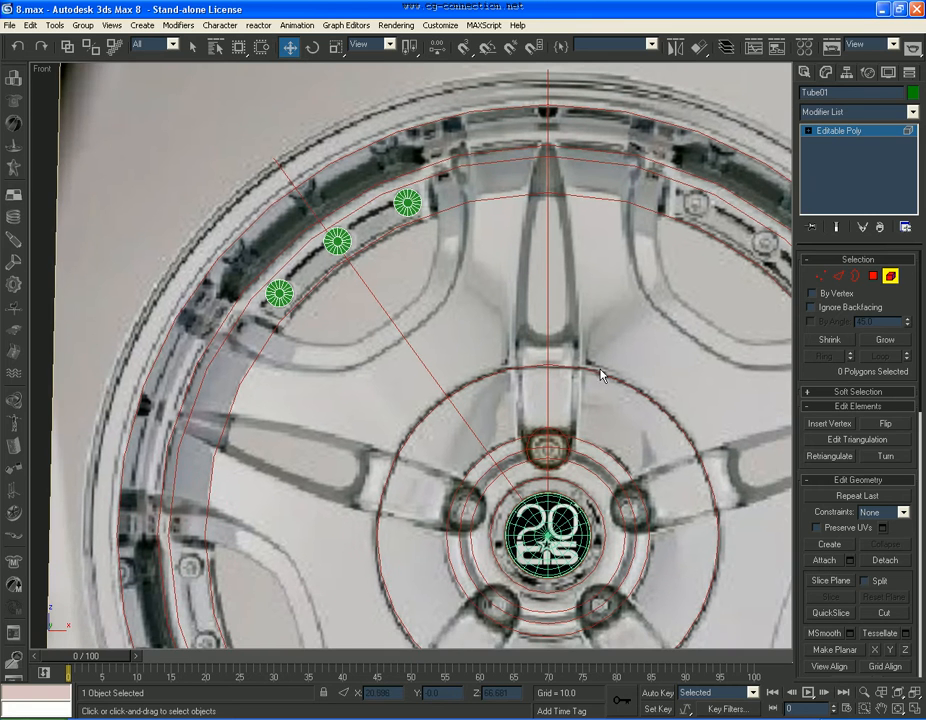
{"action": "left_click", "coordinate": [890, 273]}
- Move only the pivot of the three-bolt object to the centre of the wheel hub in the Front view
{"action": "scroll", "coordinate": [600, 207], "scroll_direction": "down", "scroll_amount": 5}
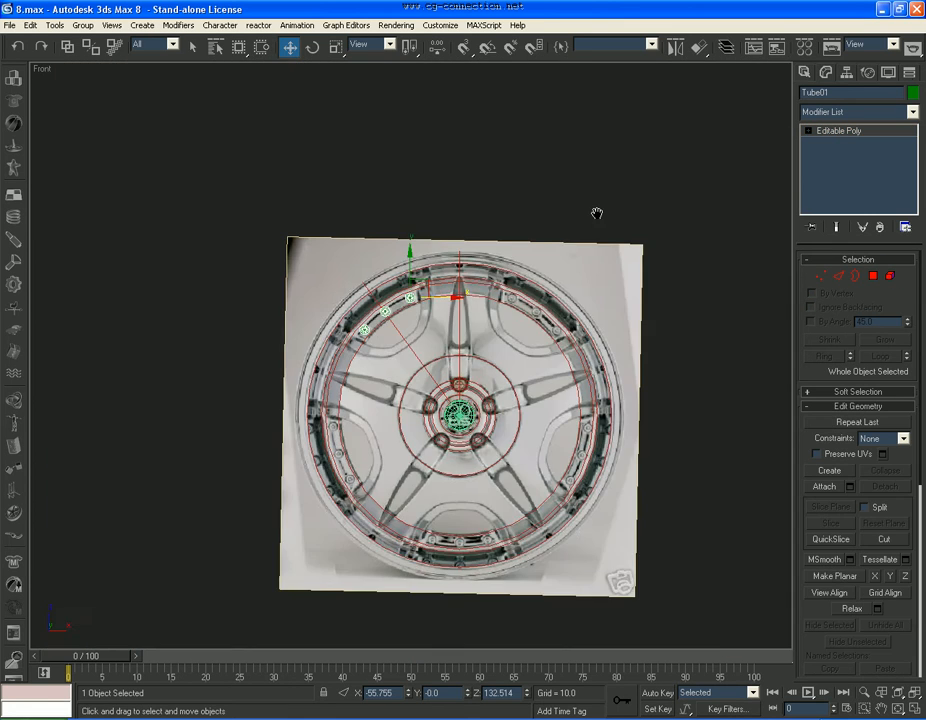
{"action": "scroll", "coordinate": [599, 213], "scroll_direction": "up", "scroll_amount": 1}
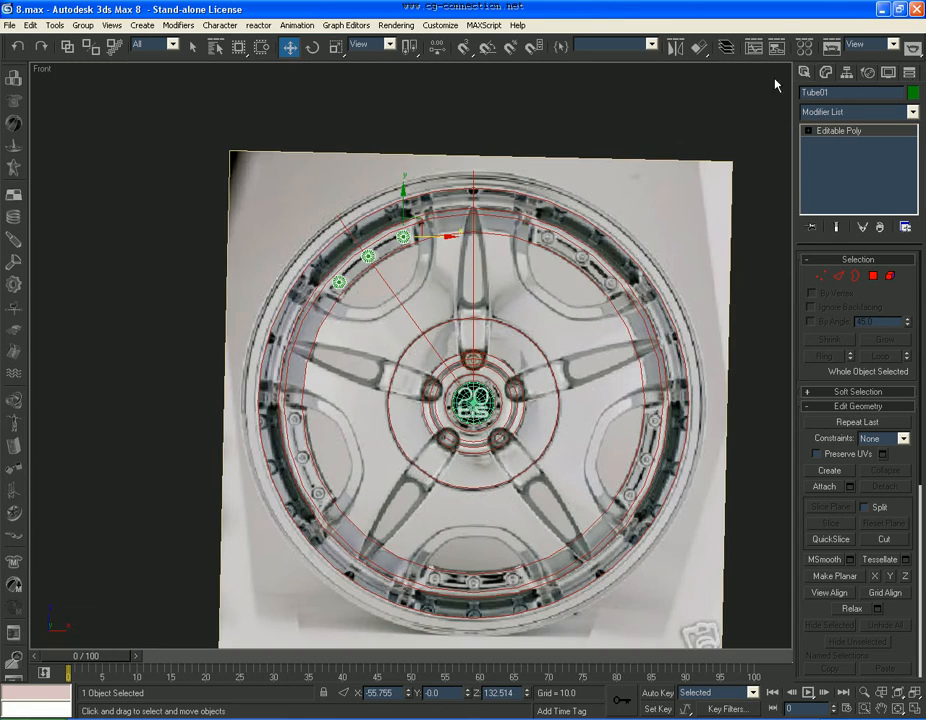
{"action": "left_click", "coordinate": [846, 72]}
{"action": "left_click", "coordinate": [858, 163]}
{"action": "left_click_drag", "start_coordinate": [422, 228], "coordinate": [470, 402]}
{"action": "scroll", "coordinate": [572, 470], "scroll_direction": "up", "scroll_amount": 6}
{"action": "middle_click_drag", "start_coordinate": [572, 470], "coordinate": [317, 252]}
{"action": "scroll", "coordinate": [317, 252], "scroll_direction": "up", "scroll_amount": 4}
{"action": "left_click_drag", "start_coordinate": [606, 387], "coordinate": [604, 401]}
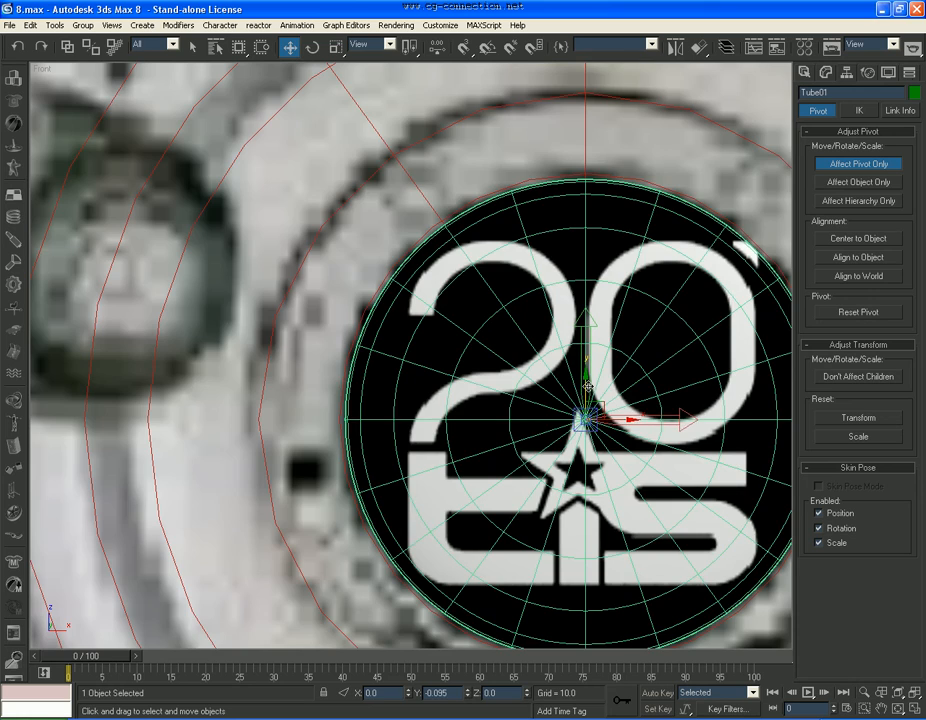
{"action": "scroll", "coordinate": [604, 371], "scroll_direction": "down", "scroll_amount": 5}
{"action": "left_click", "coordinate": [856, 166]}
{"action": "scroll", "coordinate": [583, 337], "scroll_direction": "down", "scroll_amount": 7}
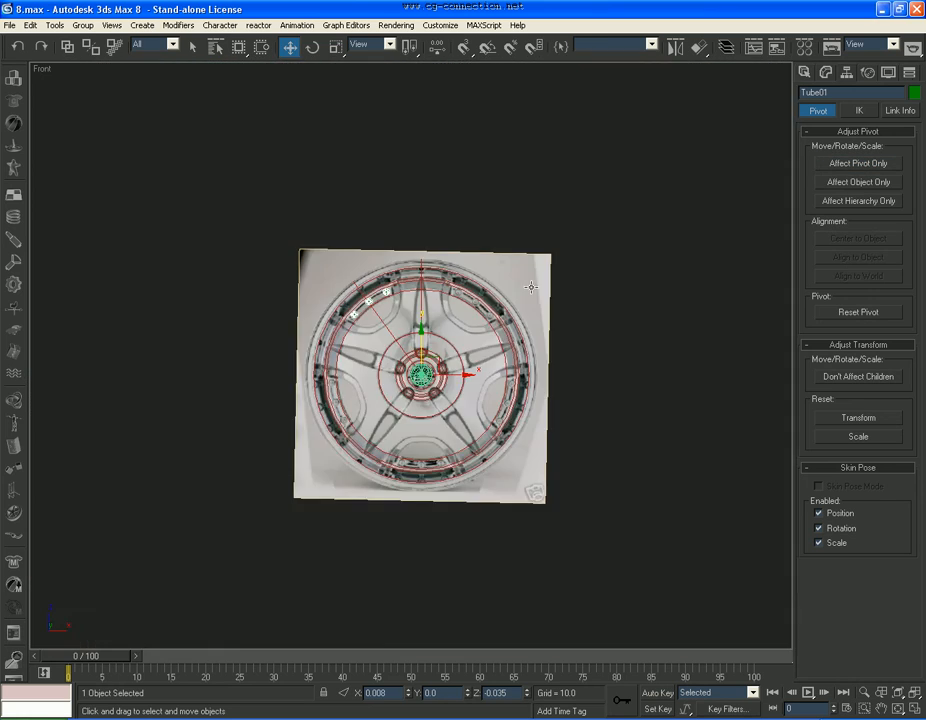
{"action": "scroll", "coordinate": [540, 290], "scroll_direction": "up", "scroll_amount": 6}
{"action": "middle_click_drag", "start_coordinate": [464, 246], "coordinate": [427, 196]}
{"action": "scroll", "coordinate": [427, 196], "scroll_direction": "down", "scroll_amount": 2}
{"action": "scroll", "coordinate": [427, 196], "scroll_direction": "up", "scroll_amount": 2}
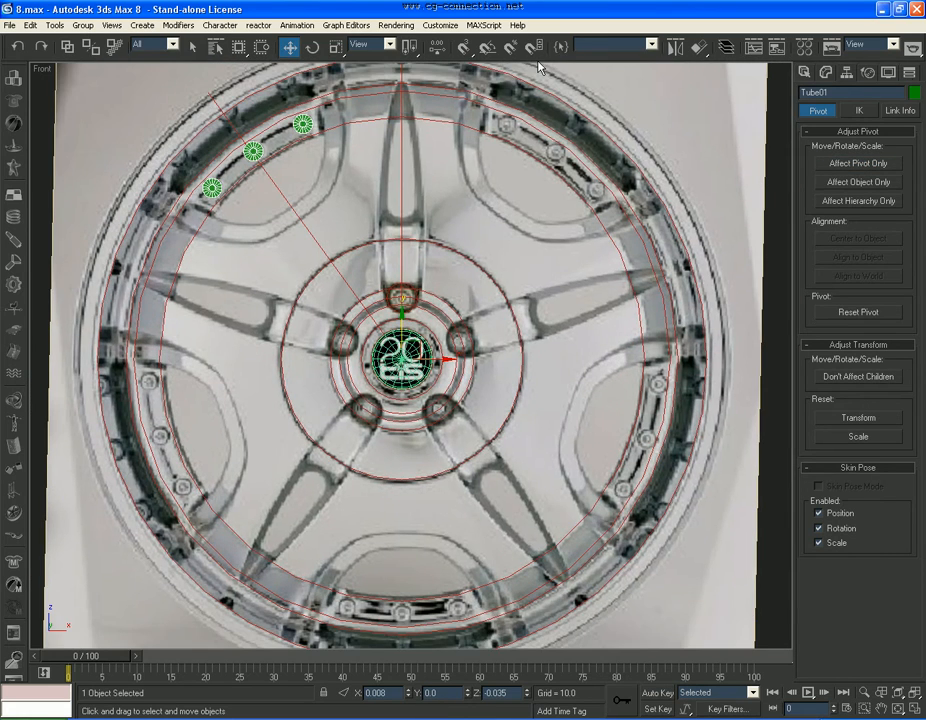
{"action": "right_click", "coordinate": [560, 47]}
{"action": "right_click", "coordinate": [698, 58]}
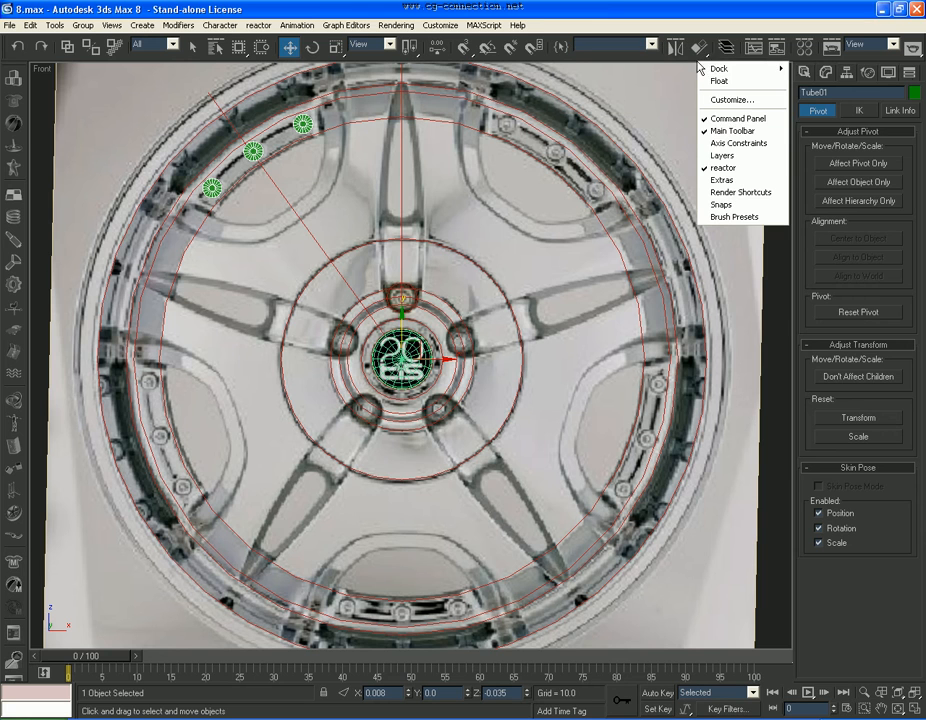
{"action": "left_click", "coordinate": [729, 180]}
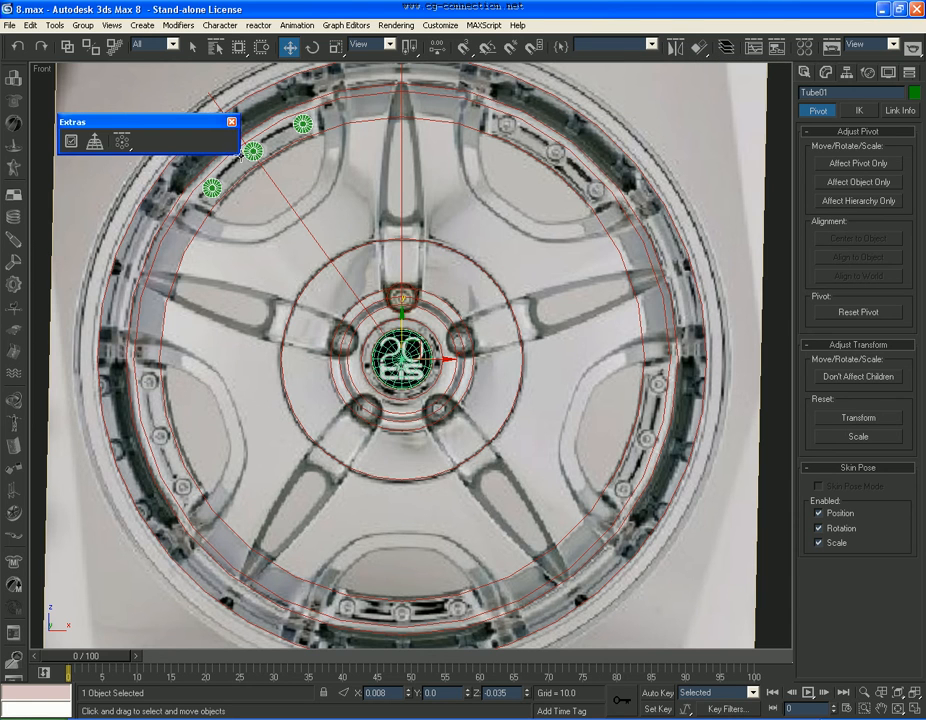
{"action": "left_click", "coordinate": [122, 143]}
{"action": "left_click", "coordinate": [641, 419]}
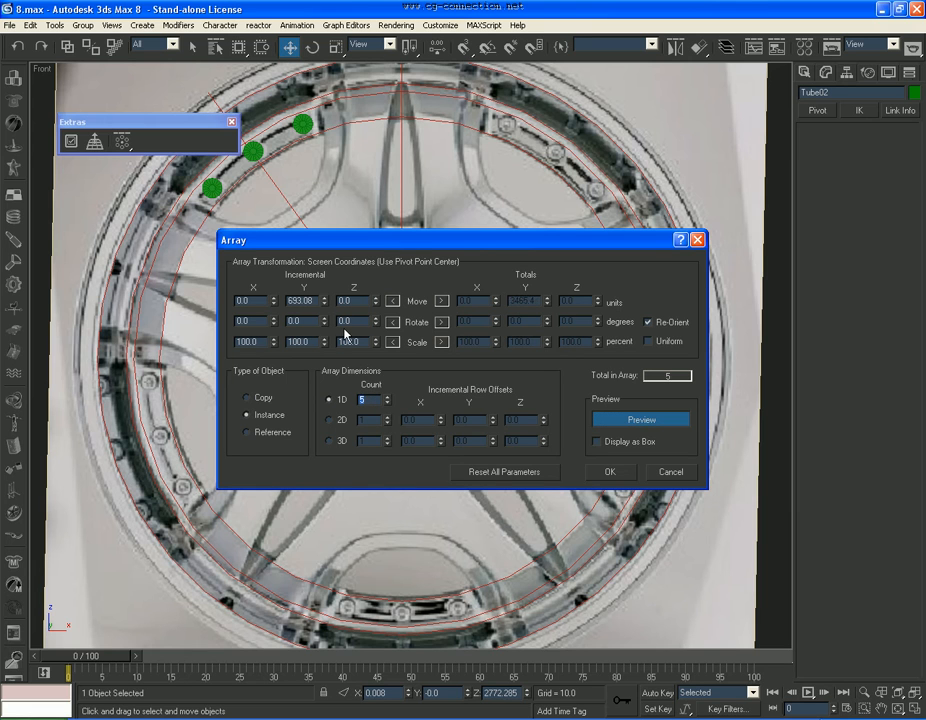
{"action": "left_click", "coordinate": [441, 322]}
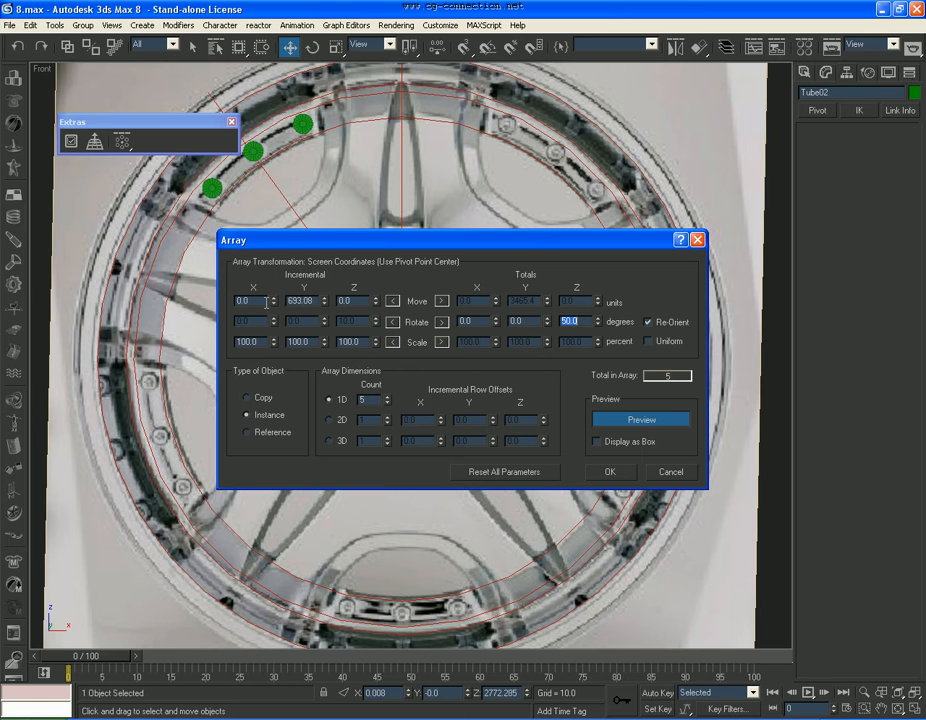
{"action": "left_click", "coordinate": [669, 470]}
- Rotate copies of the three-bolt group around the hub, about 72° apart, onto the other four rows of reference rivets
{"action": "middle_click_drag", "start_coordinate": [453, 338], "coordinate": [469, 350]}
{"action": "scroll", "coordinate": [469, 350], "scroll_direction": "down", "scroll_amount": 2}
{"action": "scroll", "coordinate": [469, 352], "scroll_direction": "up", "scroll_amount": 2}
{"action": "right_click", "coordinate": [466, 346]}
{"action": "left_click", "coordinate": [482, 378]}
{"action": "left_click_drag", "start_coordinate": [455, 356], "coordinate": [449, 490], "text": "shift"}
{"action": "key", "text": "Return"}
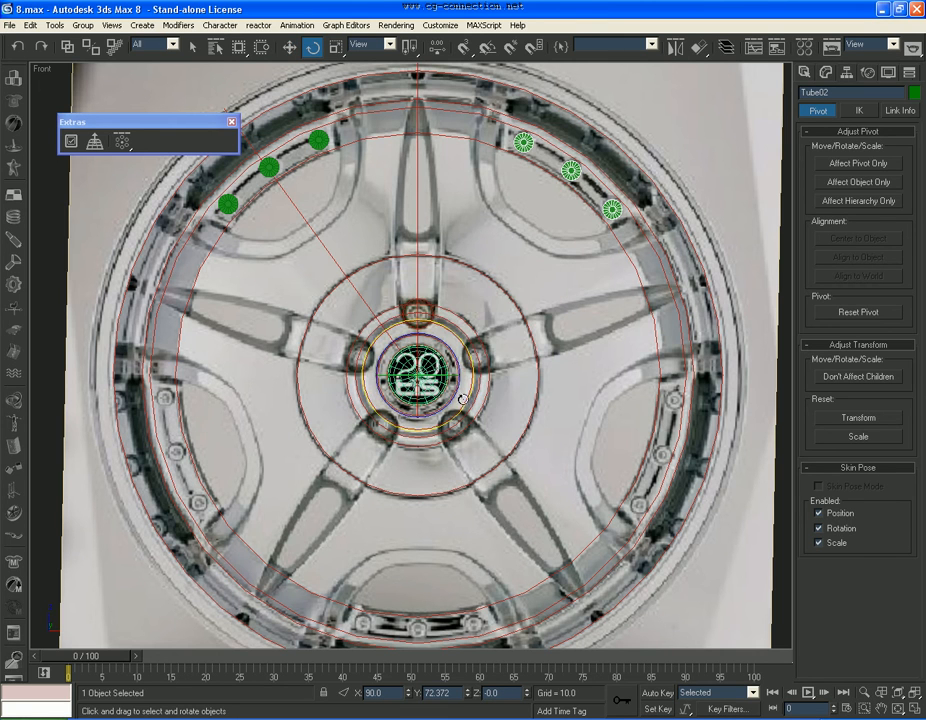
{"action": "mouse_move", "coordinate": [454, 353]}
{"action": "left_mouse_down", "text": "shift"}
{"action": "mouse_move", "coordinate": [447, 441]}
{"action": "mouse_move", "coordinate": [455, 366]}
{"action": "mouse_move", "coordinate": [458, 480]}
{"action": "left_mouse_up", "text": "shift"}
{"action": "key", "text": "Return"}
{"action": "key", "text": "Return"}
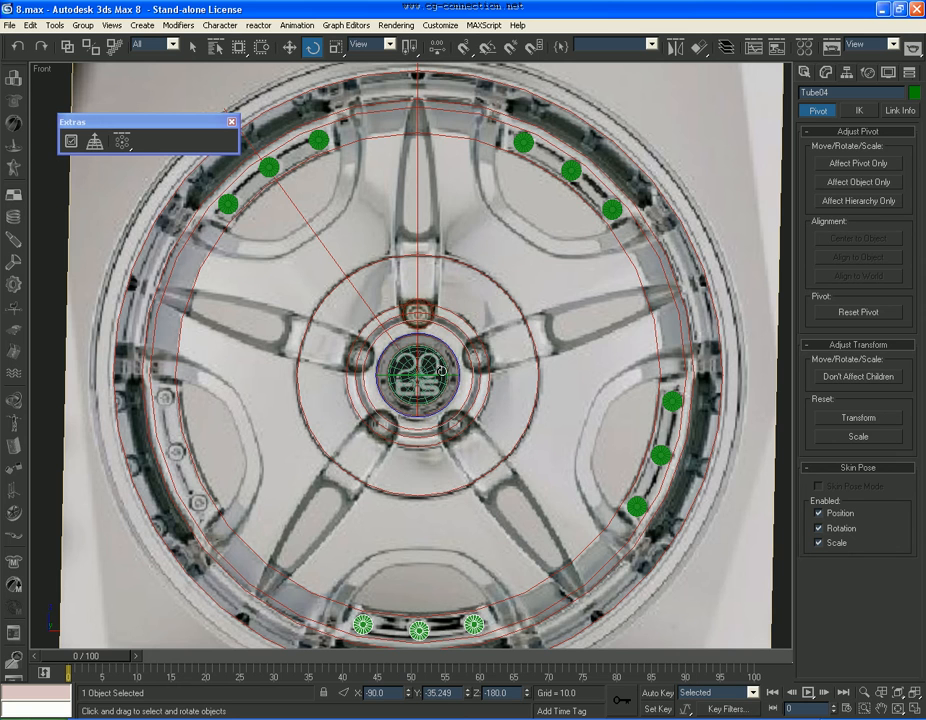
{"action": "left_click_drag", "start_coordinate": [454, 354], "coordinate": [459, 497], "text": "shift"}
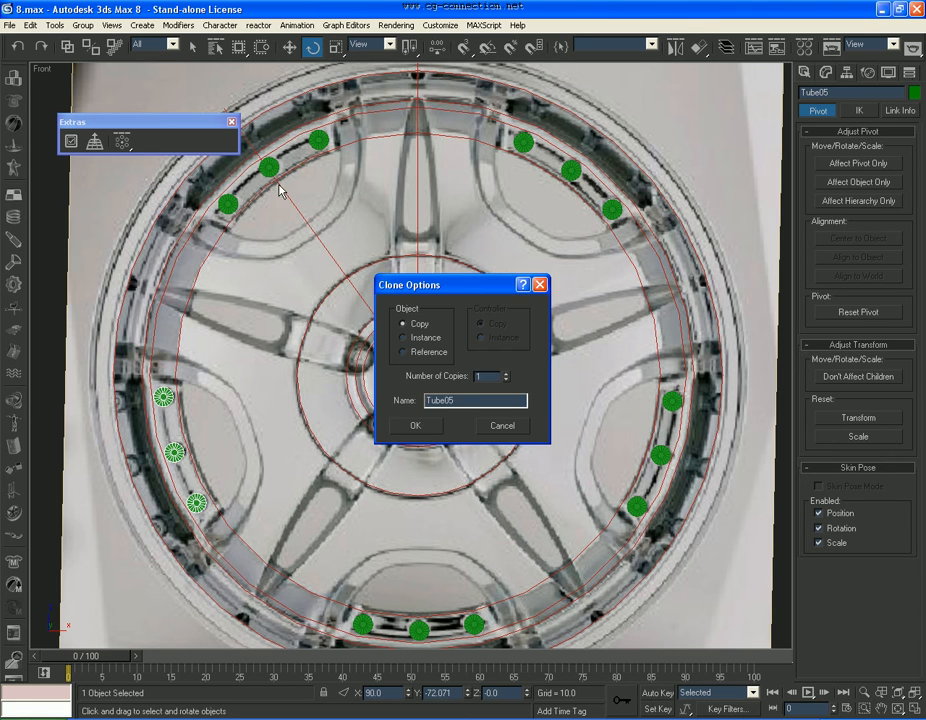
{"action": "key", "text": "Return"}
{"action": "left_click", "coordinate": [232, 121]}
- Select all five bolt groups in the Left view and unhide the wheel geometry
{"action": "right_click", "coordinate": [362, 219]}
{"action": "left_click", "coordinate": [392, 229]}
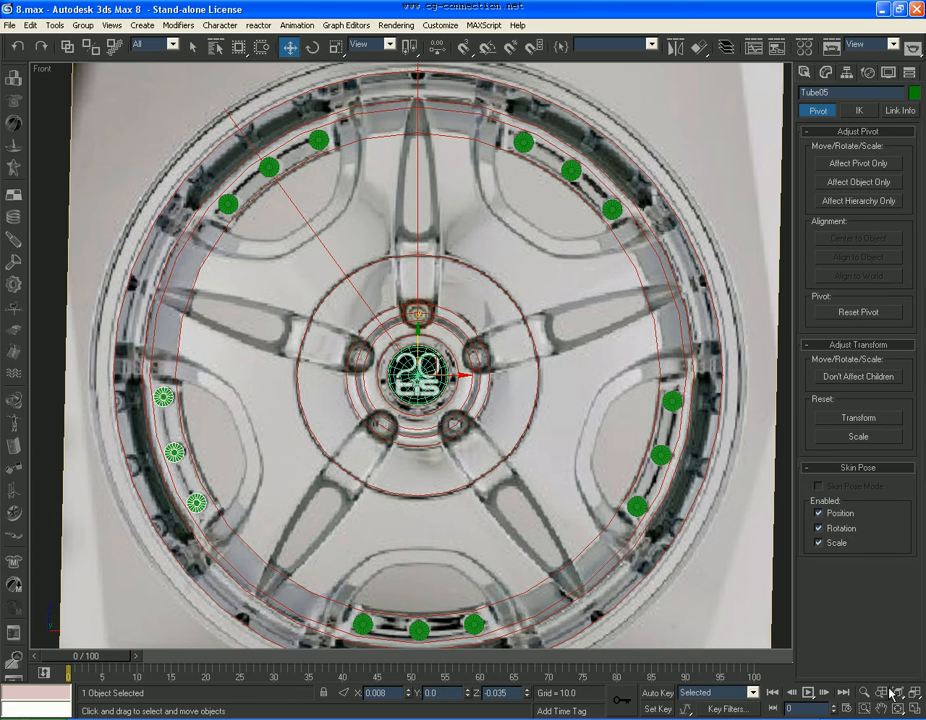
{"action": "left_click", "coordinate": [914, 708]}
{"action": "middle_click", "coordinate": [665, 498]}
{"action": "scroll", "coordinate": [668, 502], "scroll_direction": "down", "scroll_amount": 8}
{"action": "middle_click_drag", "start_coordinate": [723, 542], "coordinate": [694, 491]}
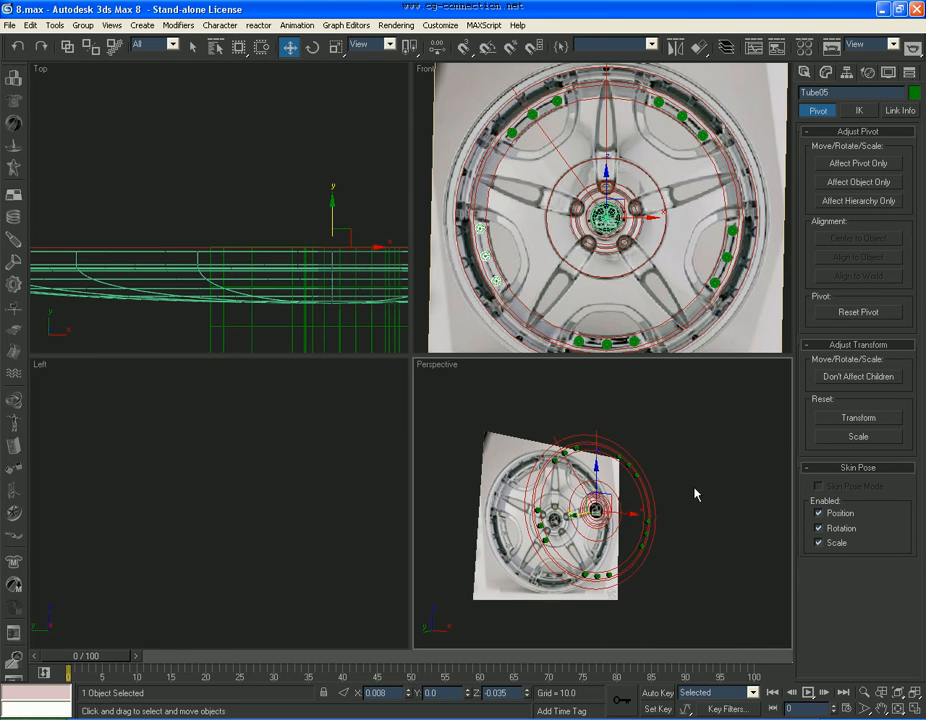
{"action": "left_click", "coordinate": [690, 510]}
{"action": "left_click", "coordinate": [226, 482]}
{"action": "scroll", "coordinate": [318, 508], "scroll_direction": "down", "scroll_amount": 6}
{"action": "middle_click_drag", "start_coordinate": [290, 555], "coordinate": [256, 441]}
{"action": "left_click_drag", "start_coordinate": [228, 513], "coordinate": [200, 589]}
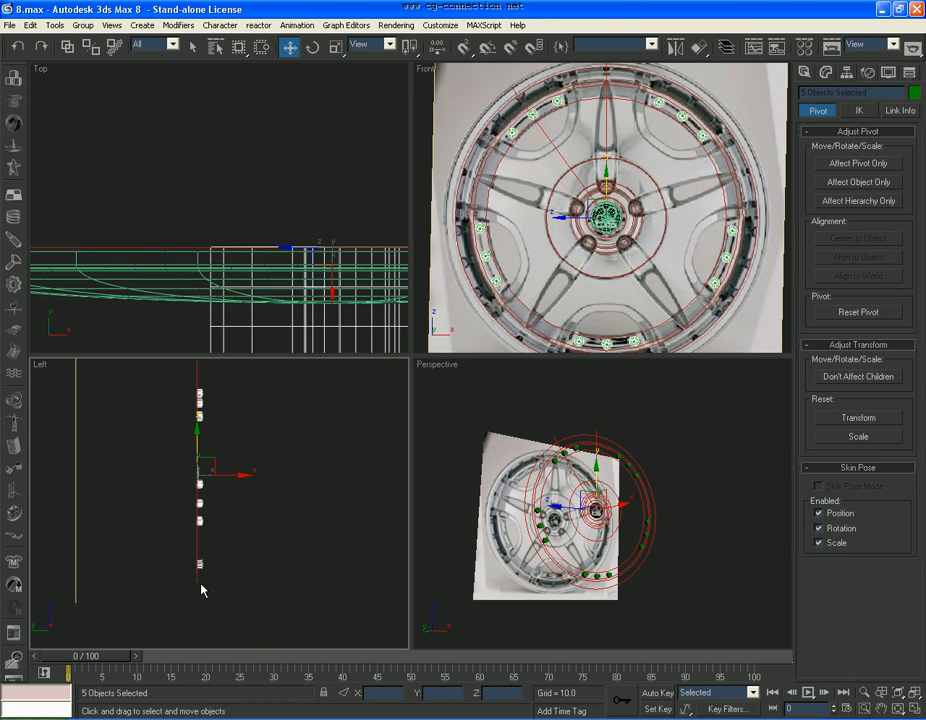
{"action": "middle_click_drag", "start_coordinate": [546, 247], "coordinate": [535, 177]}
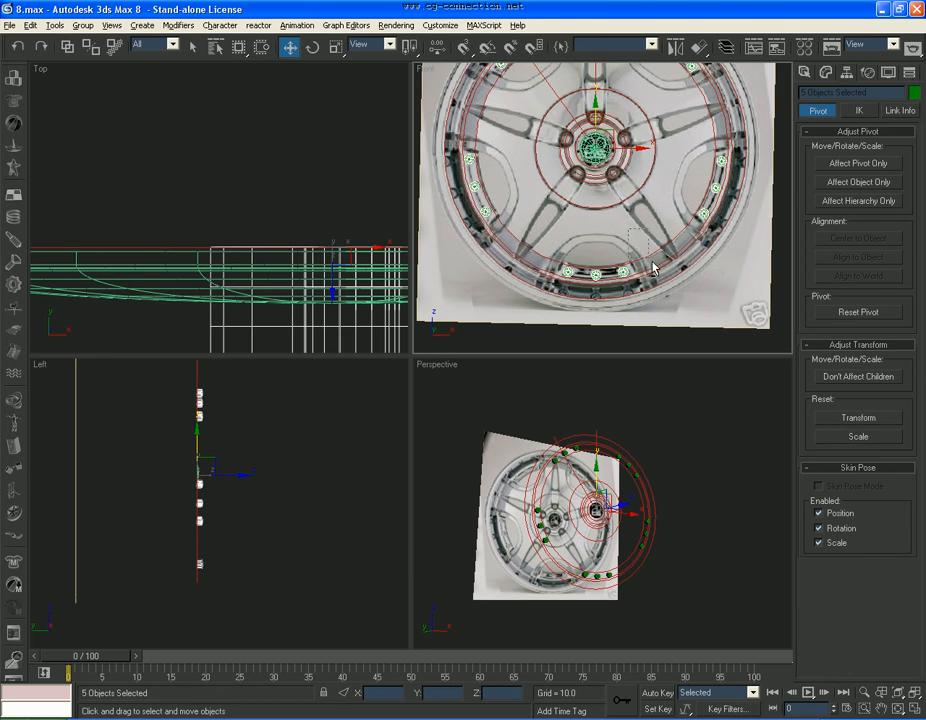
{"action": "right_click", "coordinate": [640, 490]}
{"action": "left_click", "coordinate": [719, 432]}
- Move the five bolt groups back about 23.2 units along the wheel's depth so they seat in the rim face
{"action": "scroll", "coordinate": [640, 514], "scroll_direction": "up", "scroll_amount": 6}
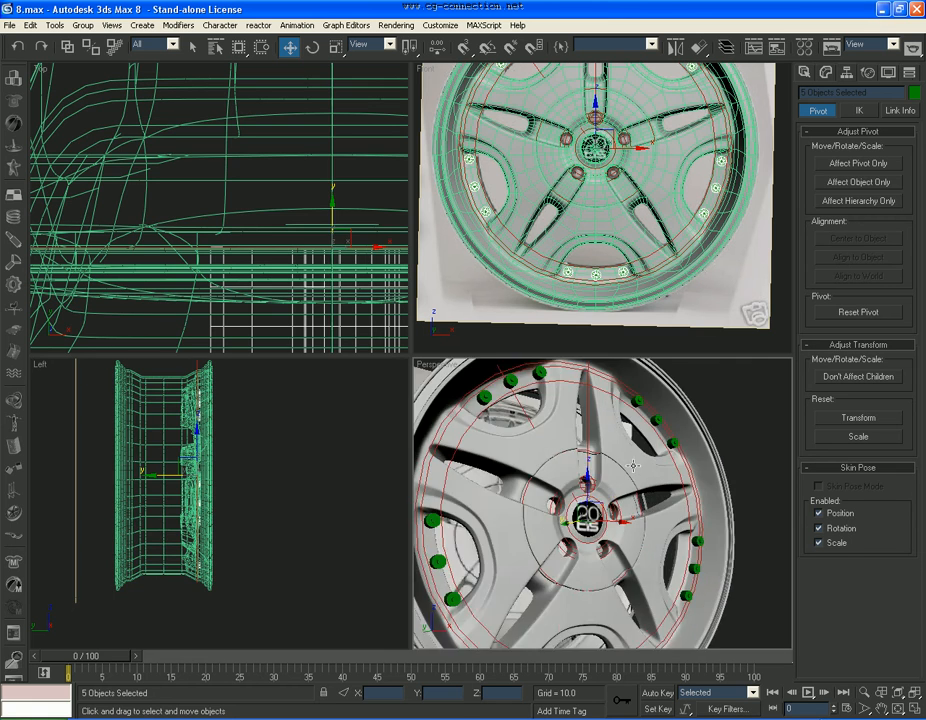
{"action": "middle_click_drag", "start_coordinate": [247, 538], "coordinate": [270, 568]}
{"action": "middle_click", "coordinate": [259, 604]}
{"action": "mouse_move", "coordinate": [265, 567]}
{"action": "left_mouse_down"}
{"action": "mouse_move", "coordinate": [105, 566]}
{"action": "mouse_move", "coordinate": [269, 562]}
{"action": "mouse_move", "coordinate": [252, 561]}
{"action": "left_mouse_up"}
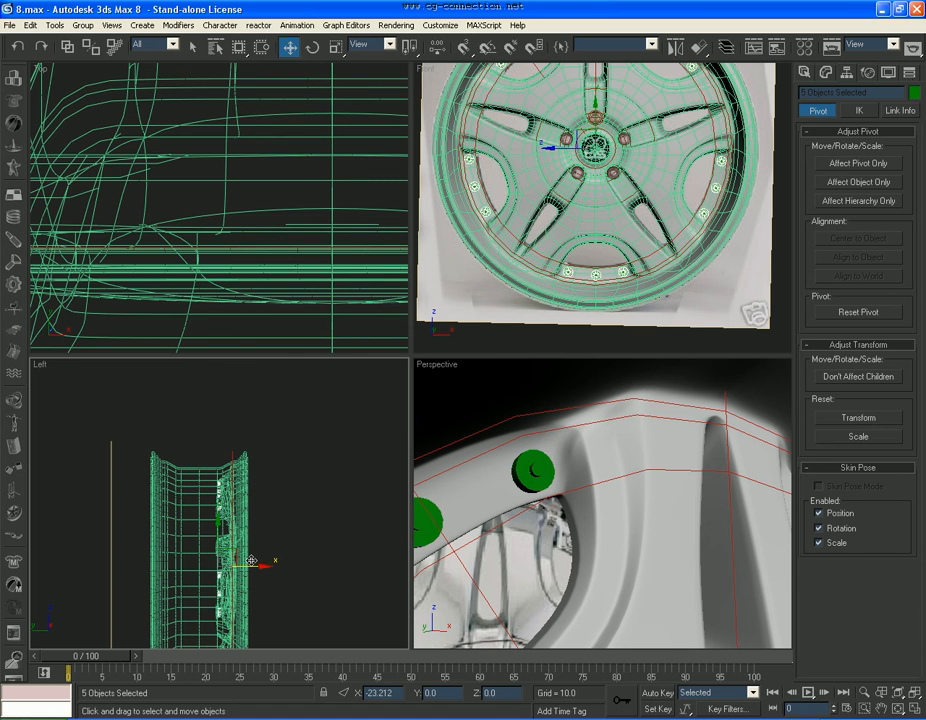
{"action": "scroll", "coordinate": [573, 525], "scroll_direction": "down", "scroll_amount": 5}
{"action": "middle_click_drag", "start_coordinate": [730, 542], "coordinate": [713, 460]}
{"action": "scroll", "coordinate": [713, 457], "scroll_direction": "down", "scroll_amount": 3}
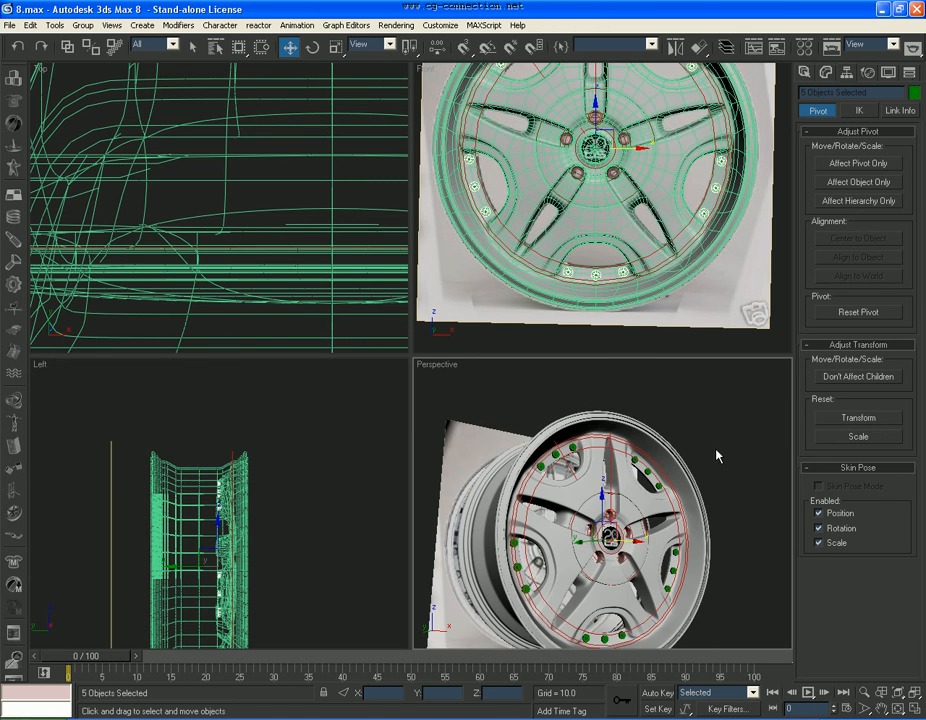
{"action": "left_click", "coordinate": [713, 455]}
- Hide everything except the bolts and attach Tube01, Tube03, Tube04 and Tube05 to Tube02
{"action": "left_click", "coordinate": [912, 708]}
{"action": "middle_click_drag", "start_coordinate": [372, 456], "coordinate": [431, 469], "text": "alt"}
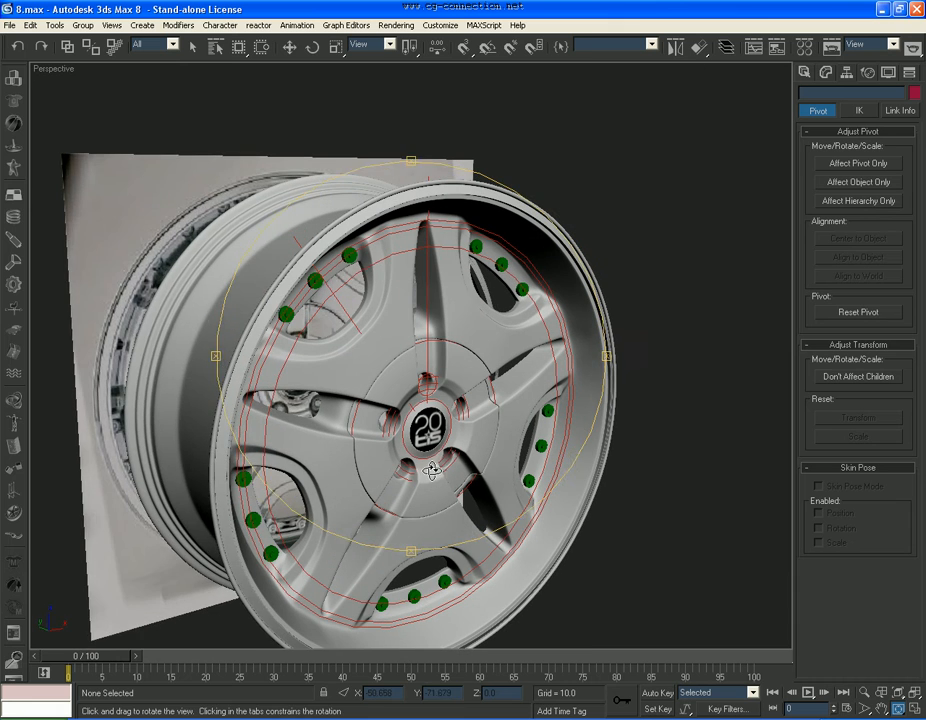
{"action": "key", "text": "m"}
{"action": "left_click", "coordinate": [412, 331]}
{"action": "right_click", "coordinate": [558, 450]}
{"action": "left_click", "coordinate": [600, 405]}
{"action": "left_click", "coordinate": [516, 296]}
{"action": "left_click", "coordinate": [826, 74]}
{"action": "left_click", "coordinate": [850, 487]}
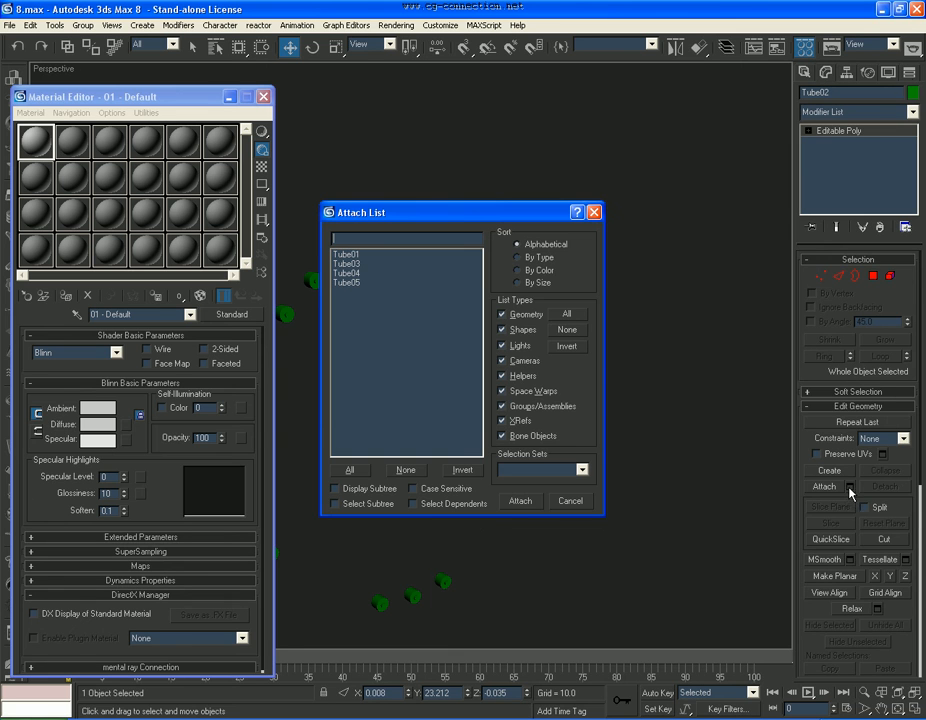
{"action": "left_click", "coordinate": [349, 469]}
{"action": "left_click", "coordinate": [519, 500]}
- Assign the 01 - Default material to the combined bolts and unhide the rest of the scene
{"action": "left_click", "coordinate": [43, 141]}
{"action": "left_click", "coordinate": [64, 295]}
{"action": "left_click", "coordinate": [440, 408]}
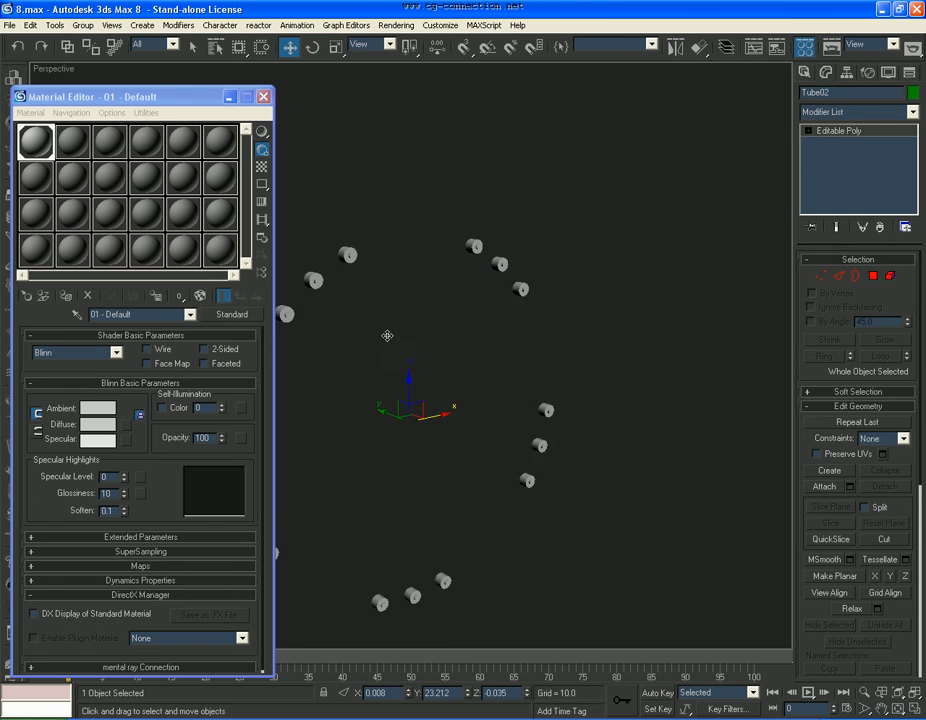
{"action": "left_click", "coordinate": [263, 96]}
{"action": "right_click", "coordinate": [641, 283]}
{"action": "left_click", "coordinate": [672, 219]}
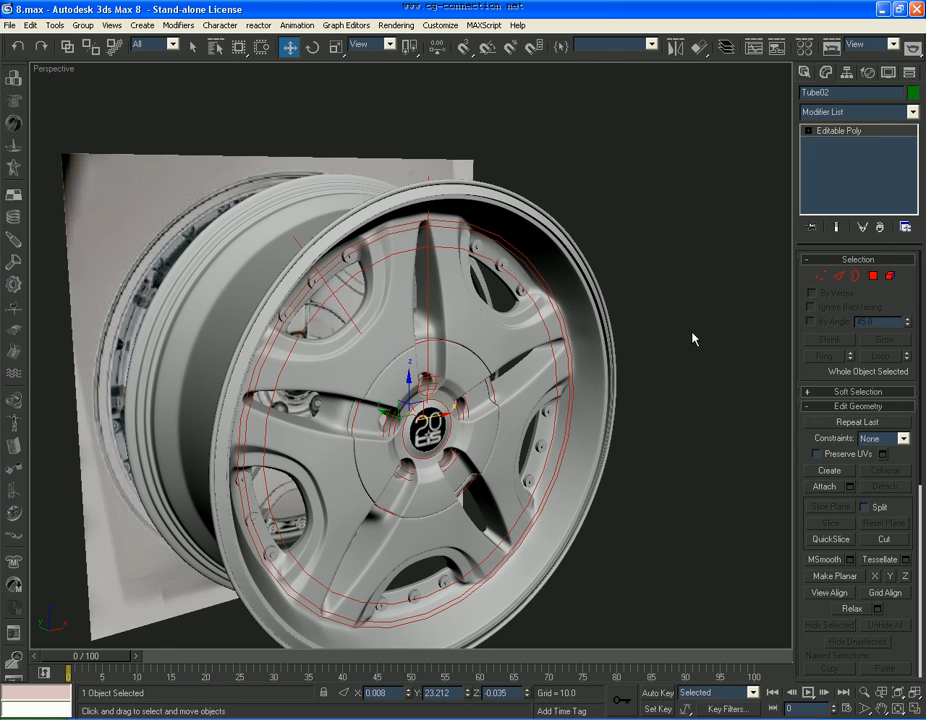
- Deselect the bolts, save the scene and open the render settings
{"action": "left_click", "coordinate": [686, 281]}
{"action": "scroll", "coordinate": [629, 472], "scroll_direction": "down", "scroll_amount": 4}
{"action": "middle_click_drag", "start_coordinate": [530, 463], "coordinate": [590, 434]}
{"action": "scroll", "coordinate": [595, 459], "scroll_direction": "up", "scroll_amount": 4}
{"action": "key", "text": "ctrl+s"}
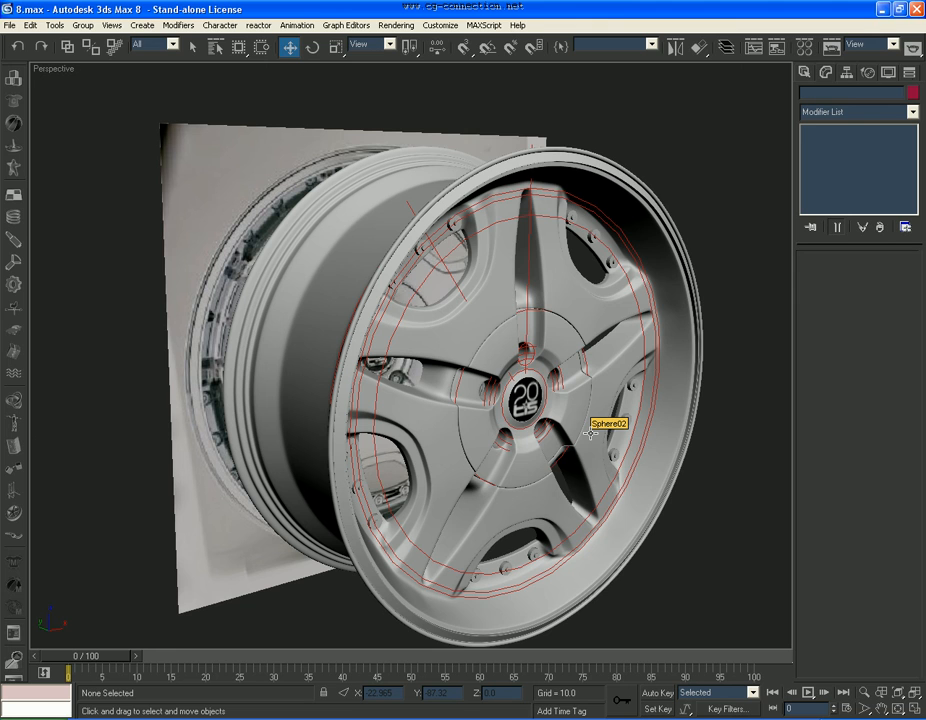
{"action": "key", "text": "F10"}
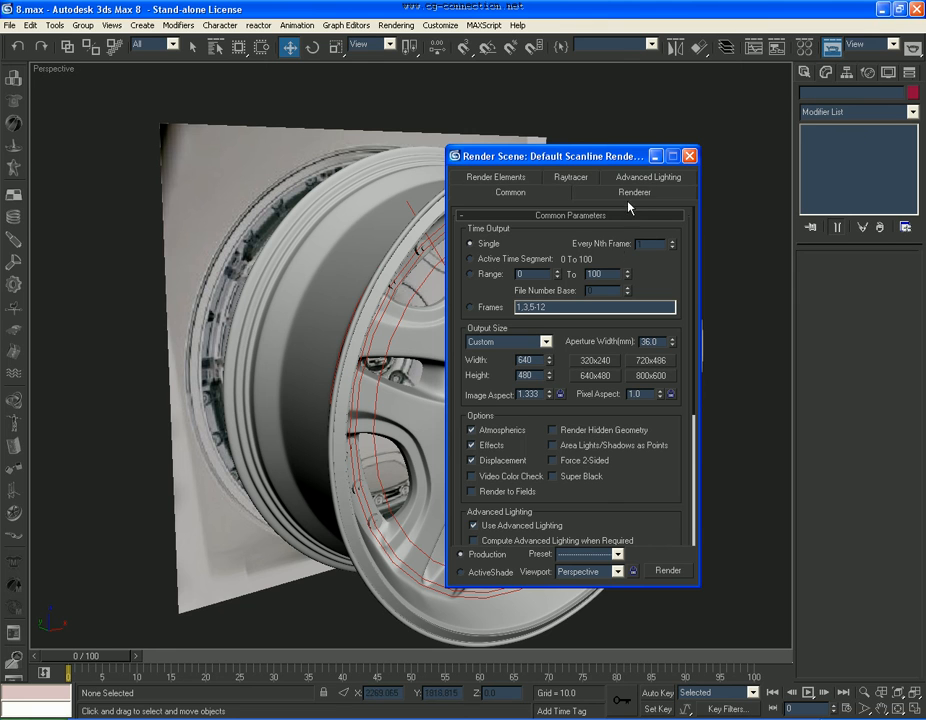